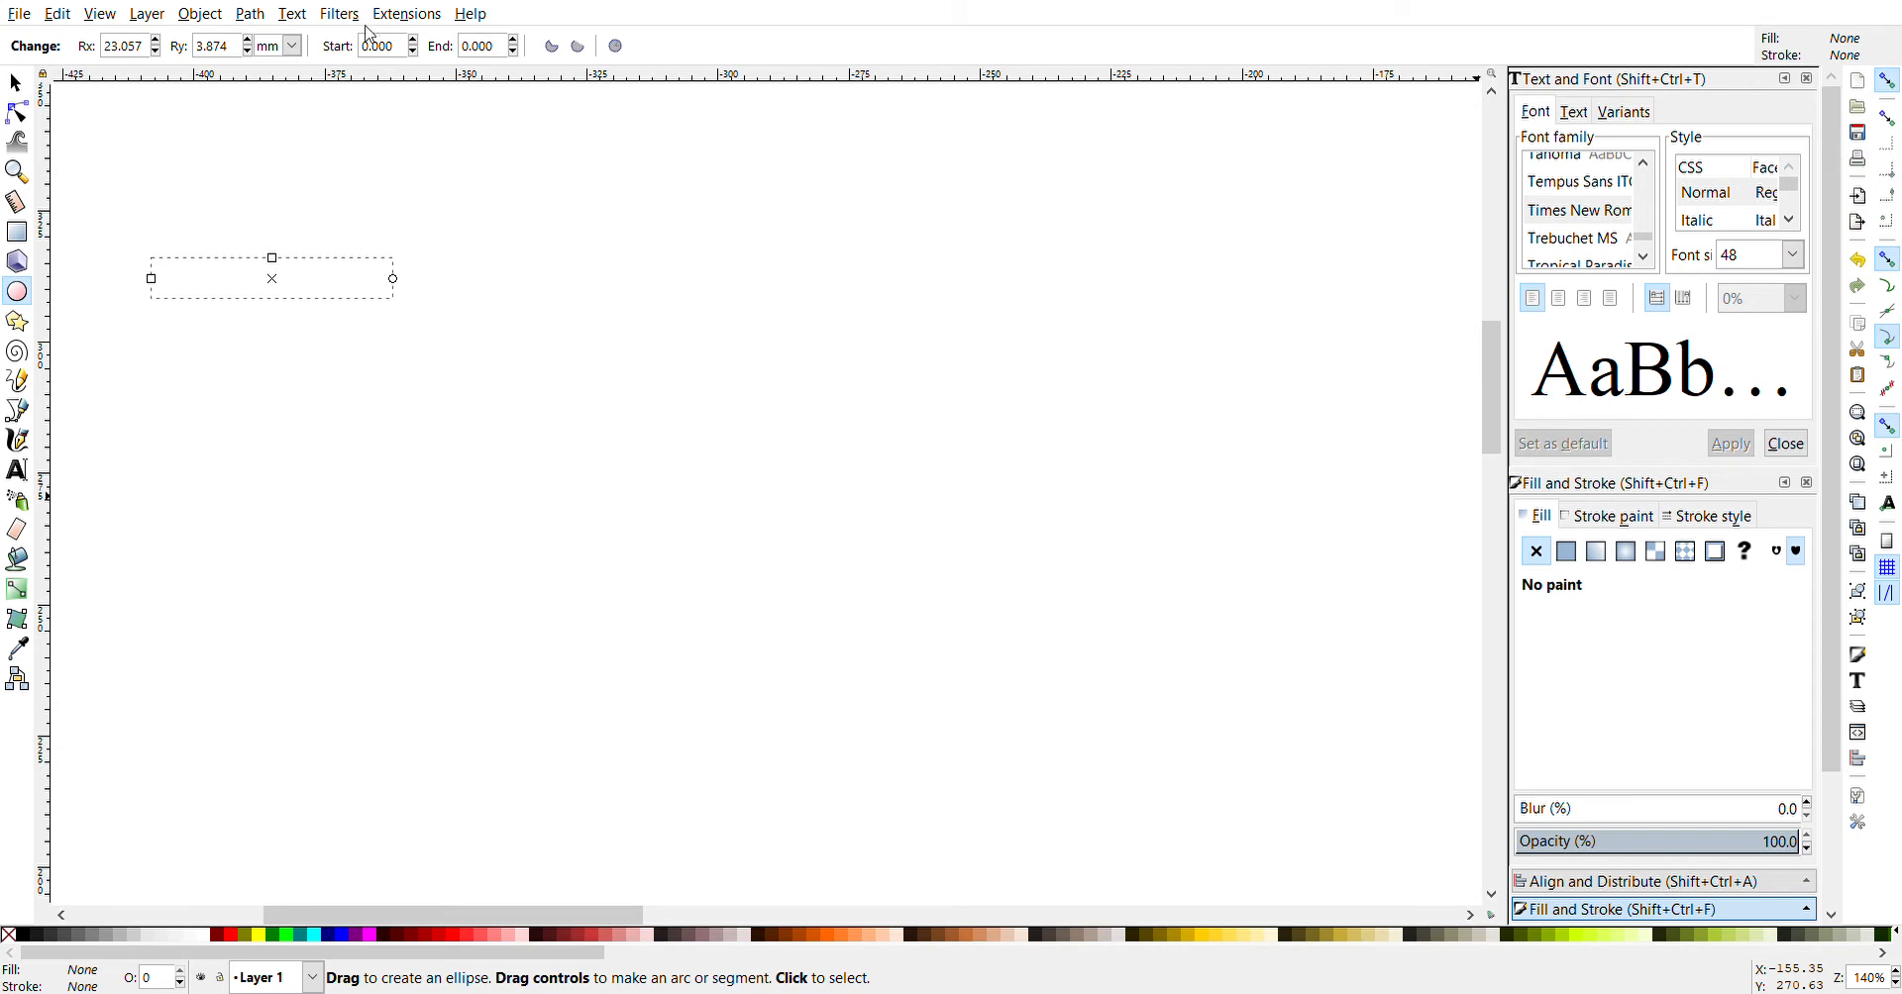
Stretch the unpainted flat ellipse to about 46.5 by 9.3 mm and delete it
{"action": "left_click", "coordinate": [15, 84]}
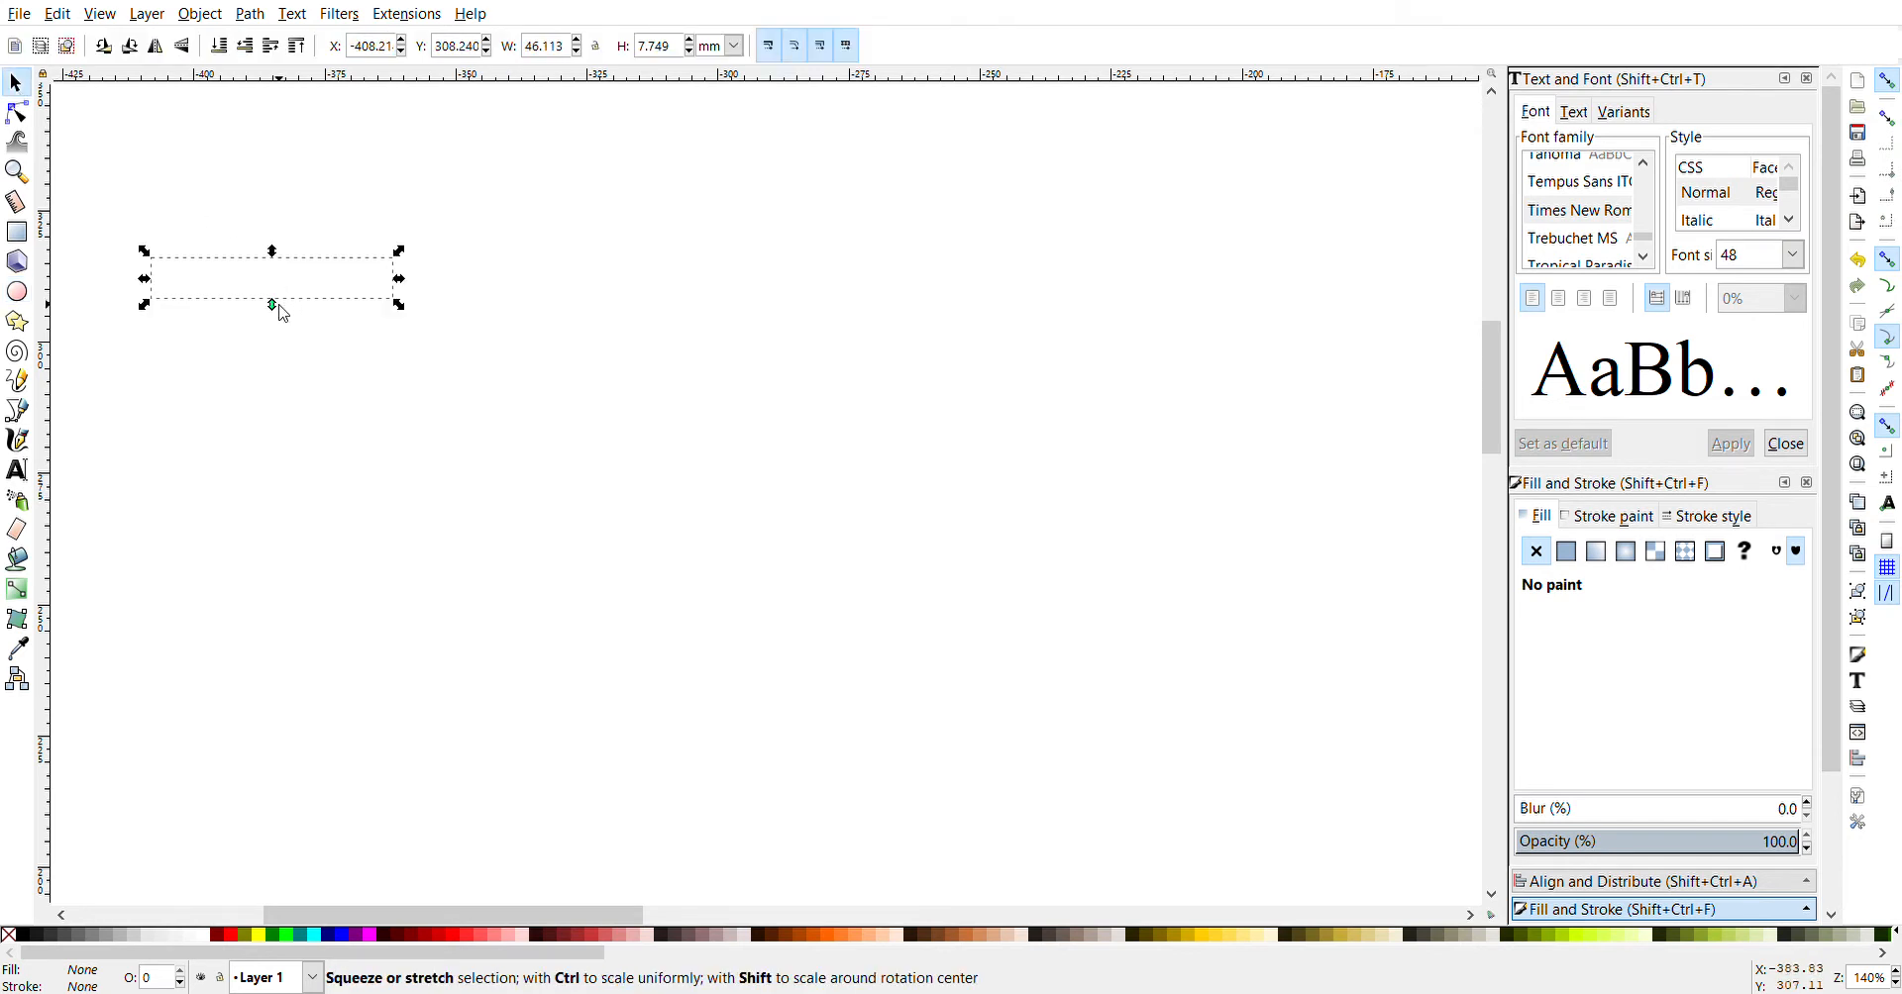
{"action": "left_click_drag", "start_coordinate": [399, 306], "coordinate": [406, 326]}
{"action": "left_click", "coordinate": [376, 283]}
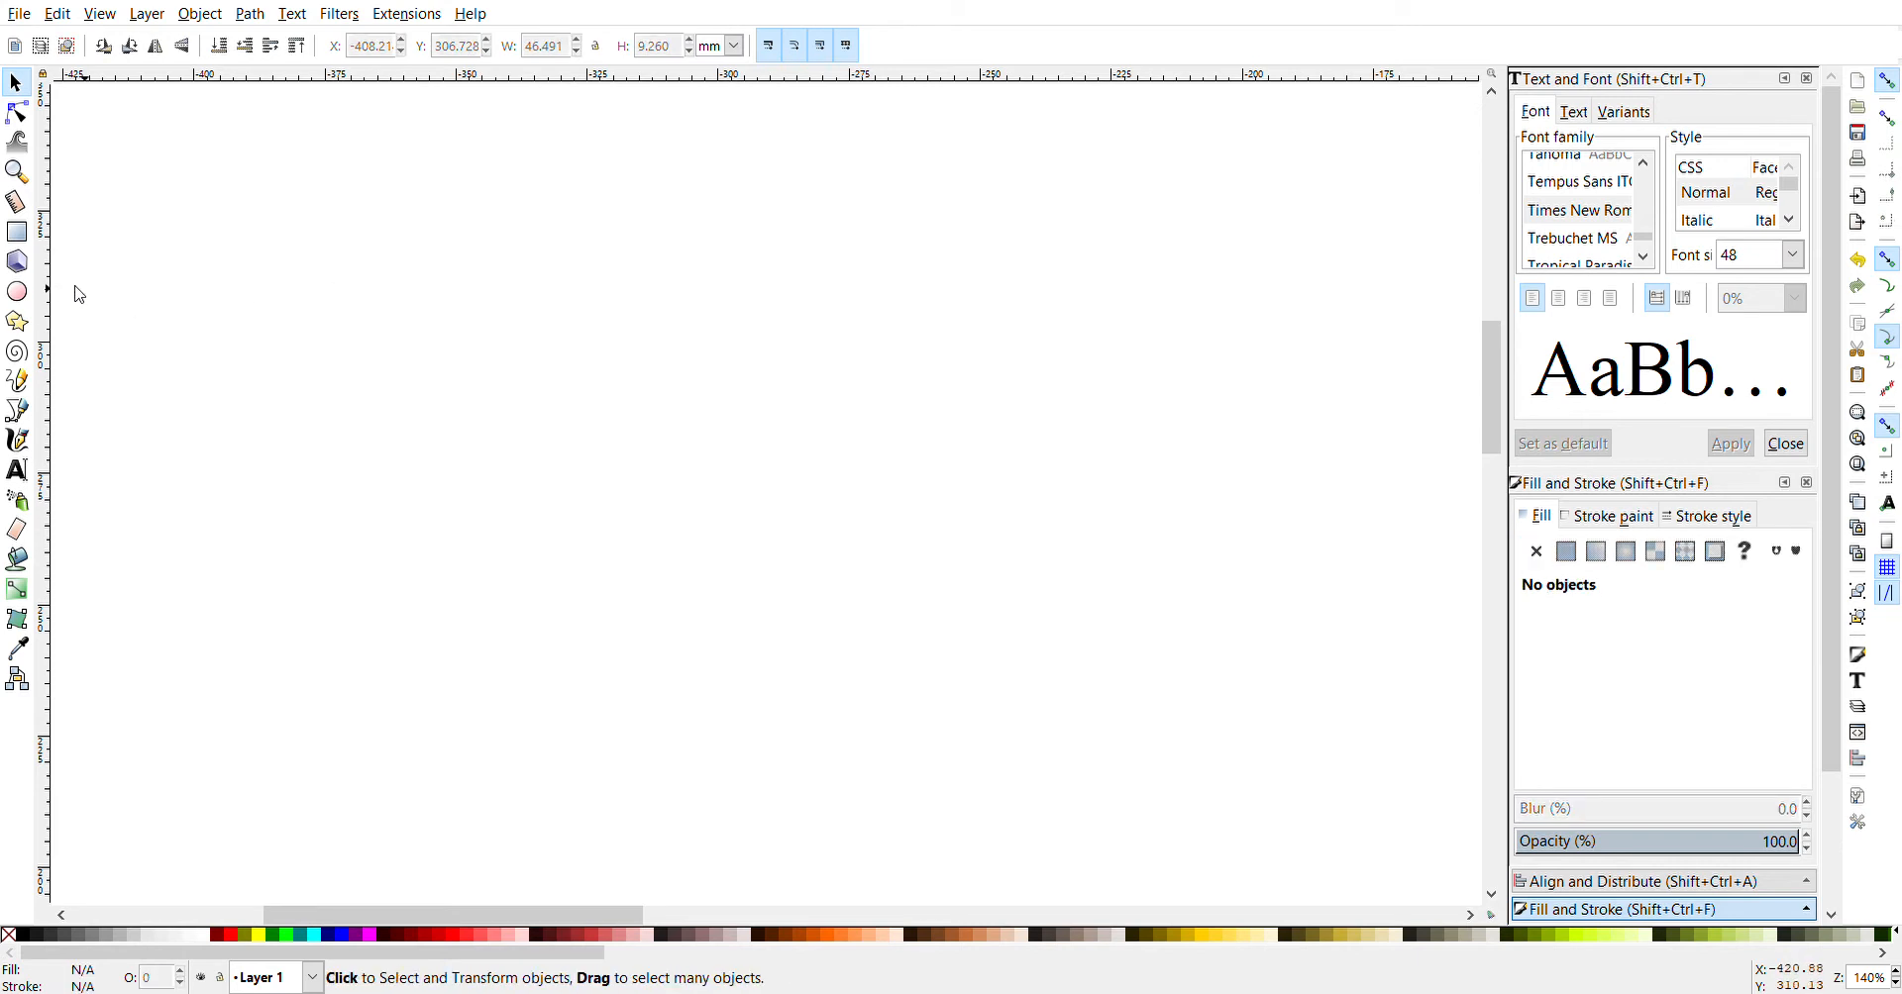
Draw an upright ellipse with radii of about 21.5 and 26.7 mm and give it a flat purple fill, RGB 187, 12, 235
{"action": "left_click", "coordinate": [17, 291]}
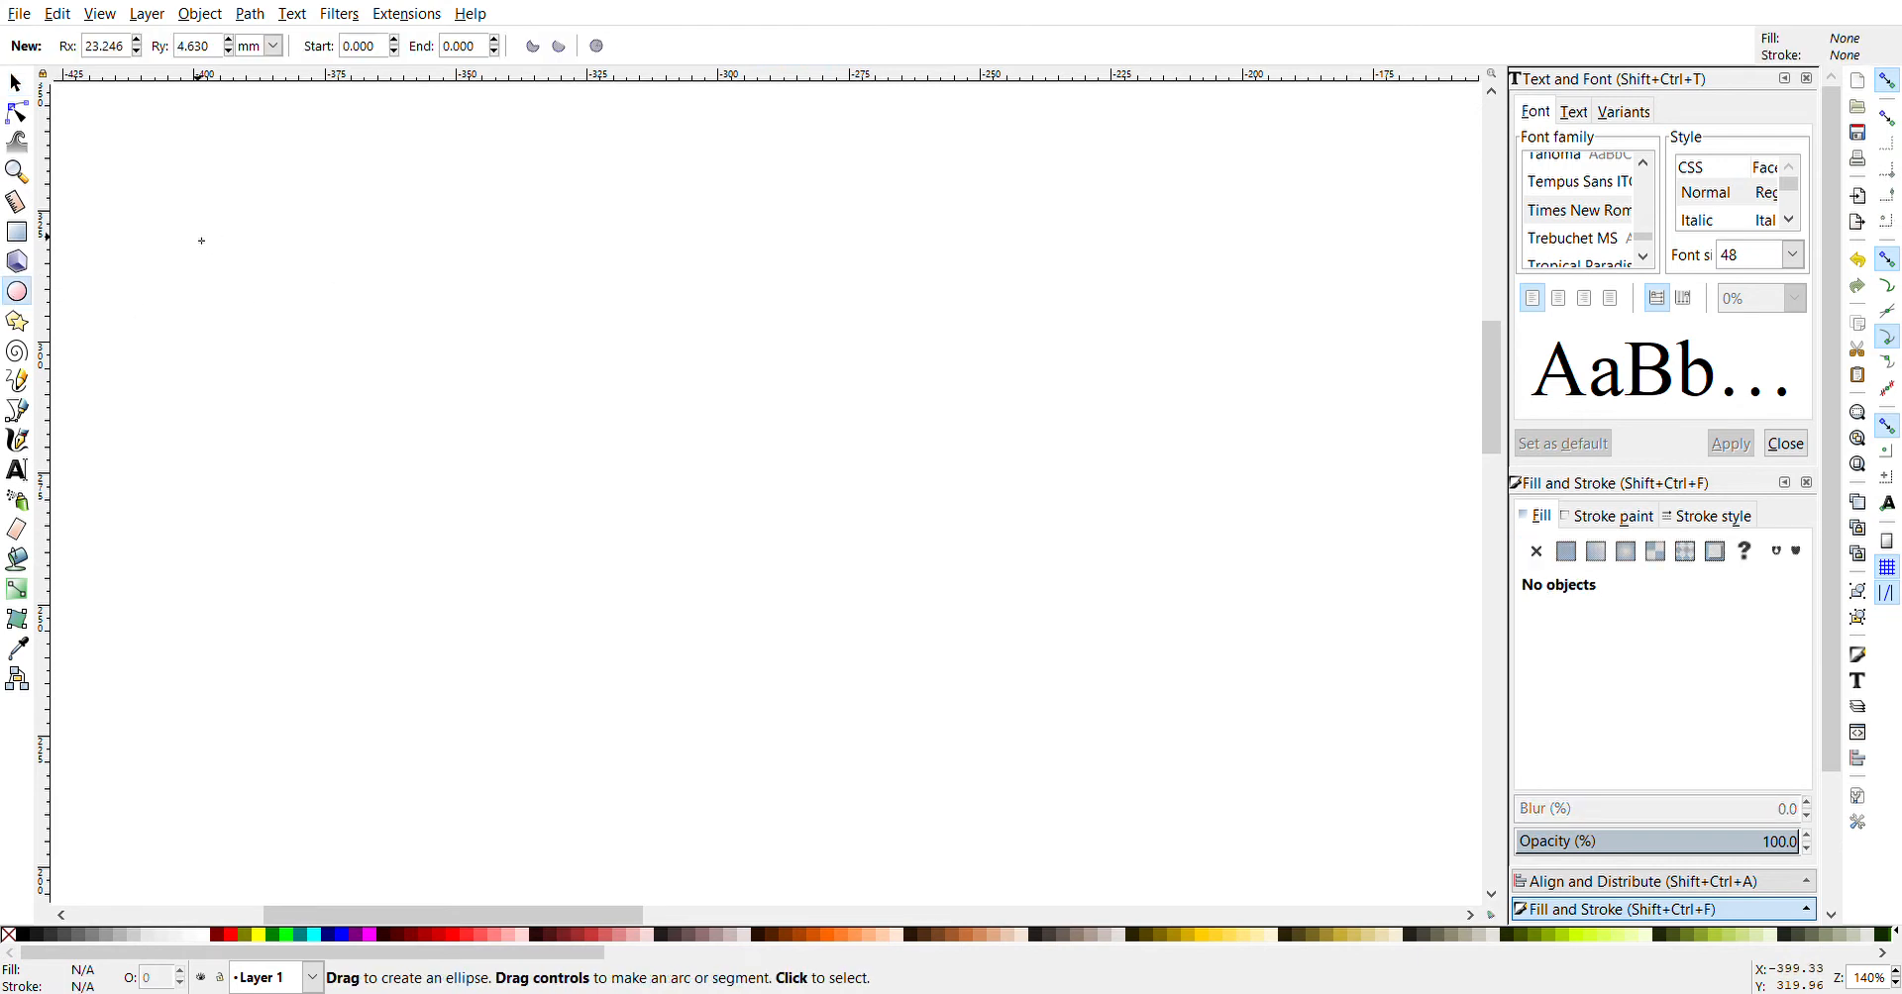
{"action": "left_click_drag", "start_coordinate": [199, 238], "coordinate": [426, 522]}
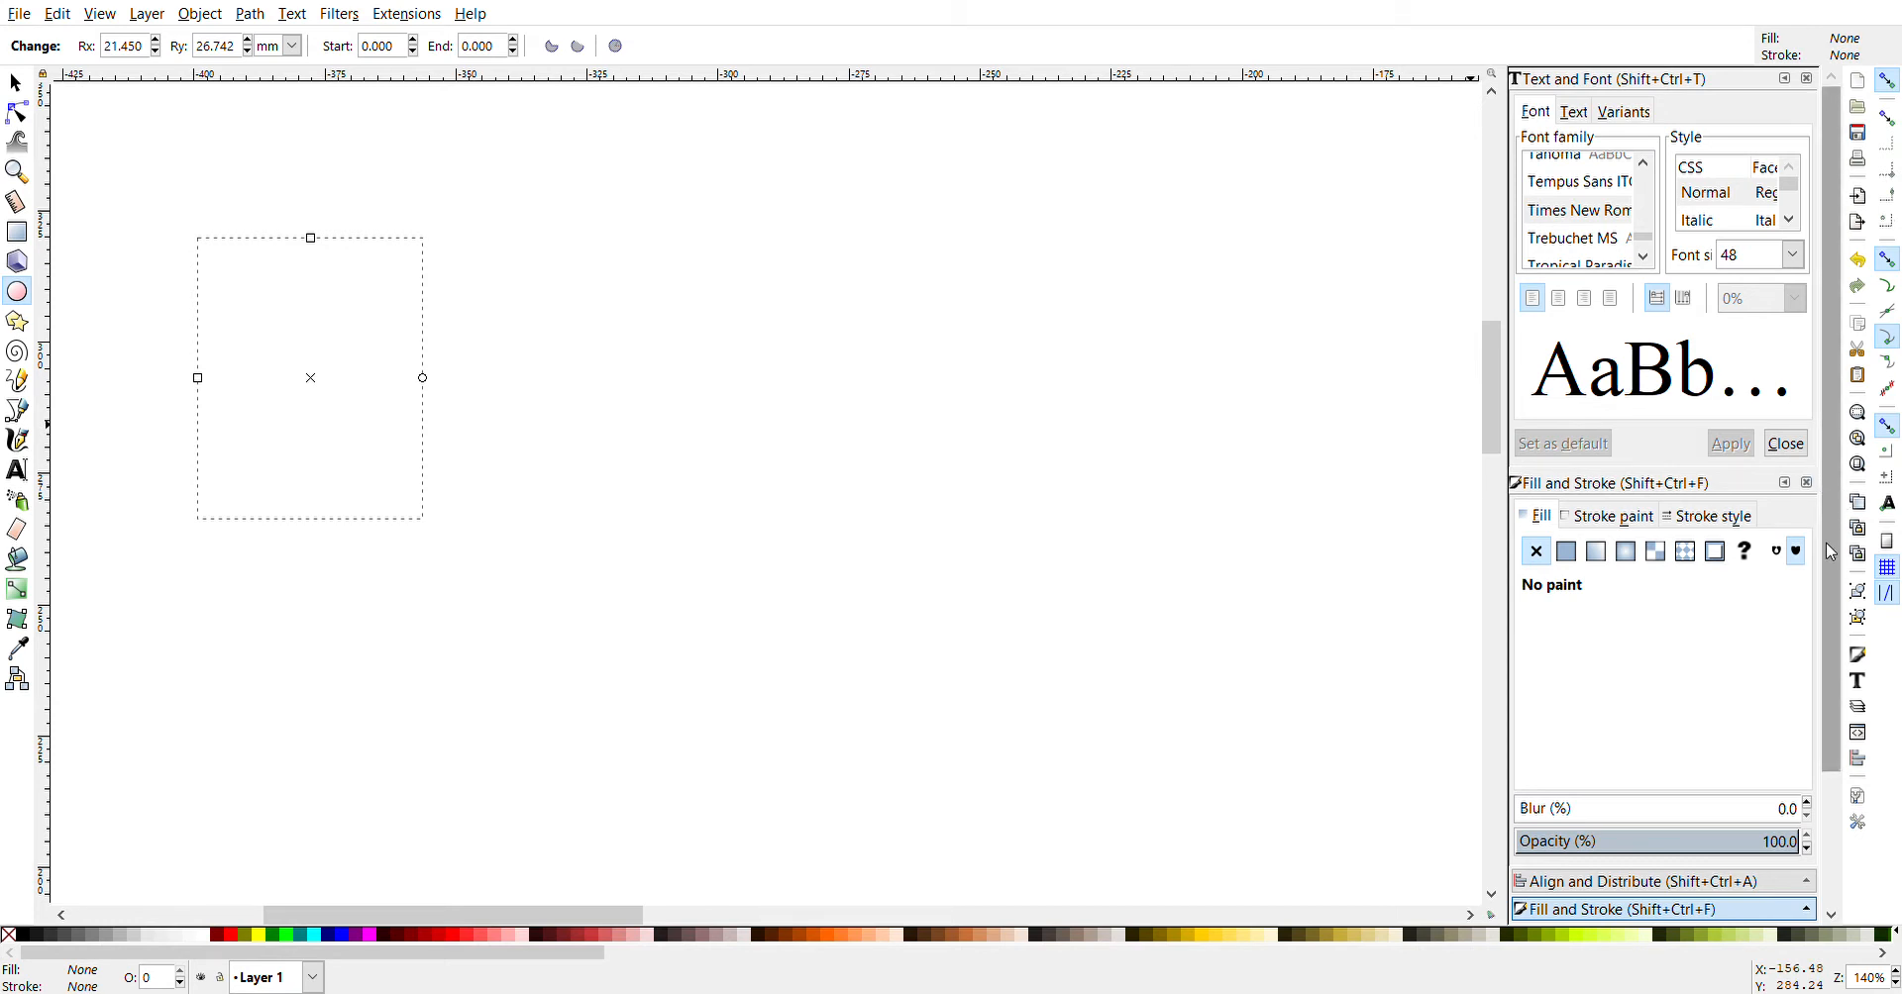
{"action": "left_click_drag", "start_coordinate": [1831, 553], "coordinate": [1839, 645]}
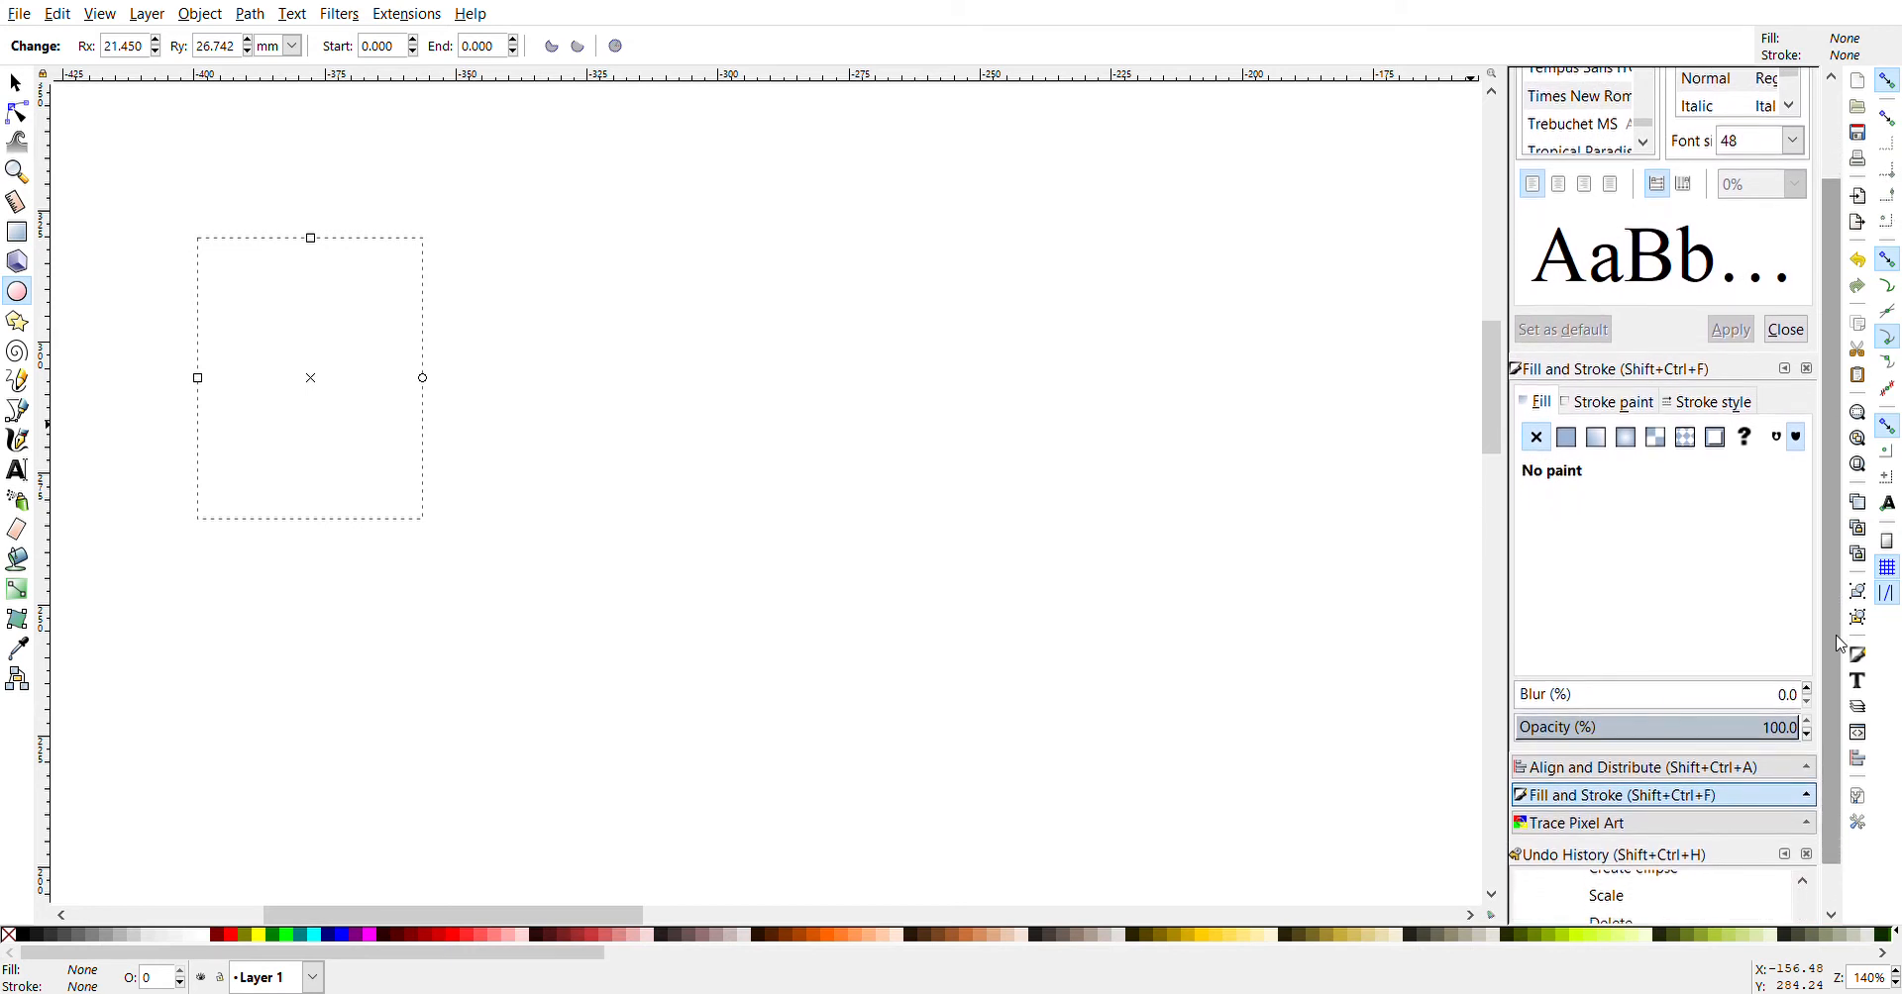
{"action": "left_click", "coordinate": [1539, 428]}
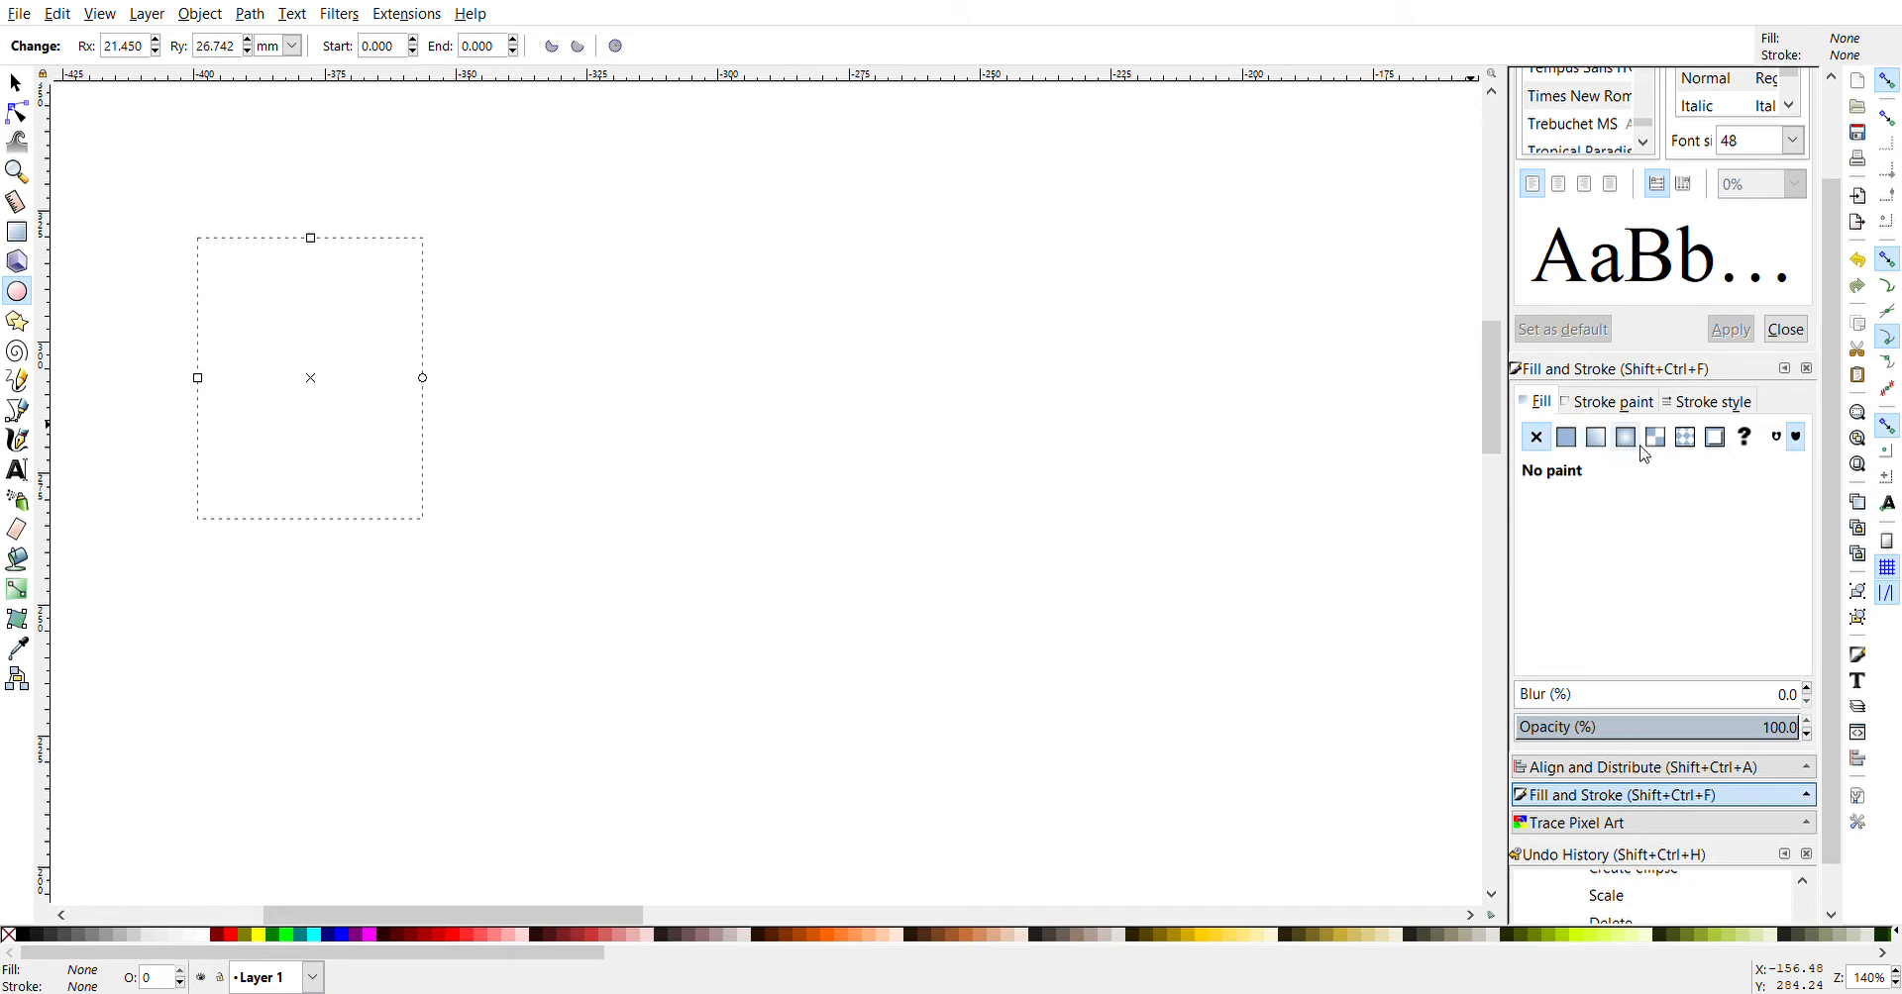
{"action": "left_click", "coordinate": [1567, 439]}
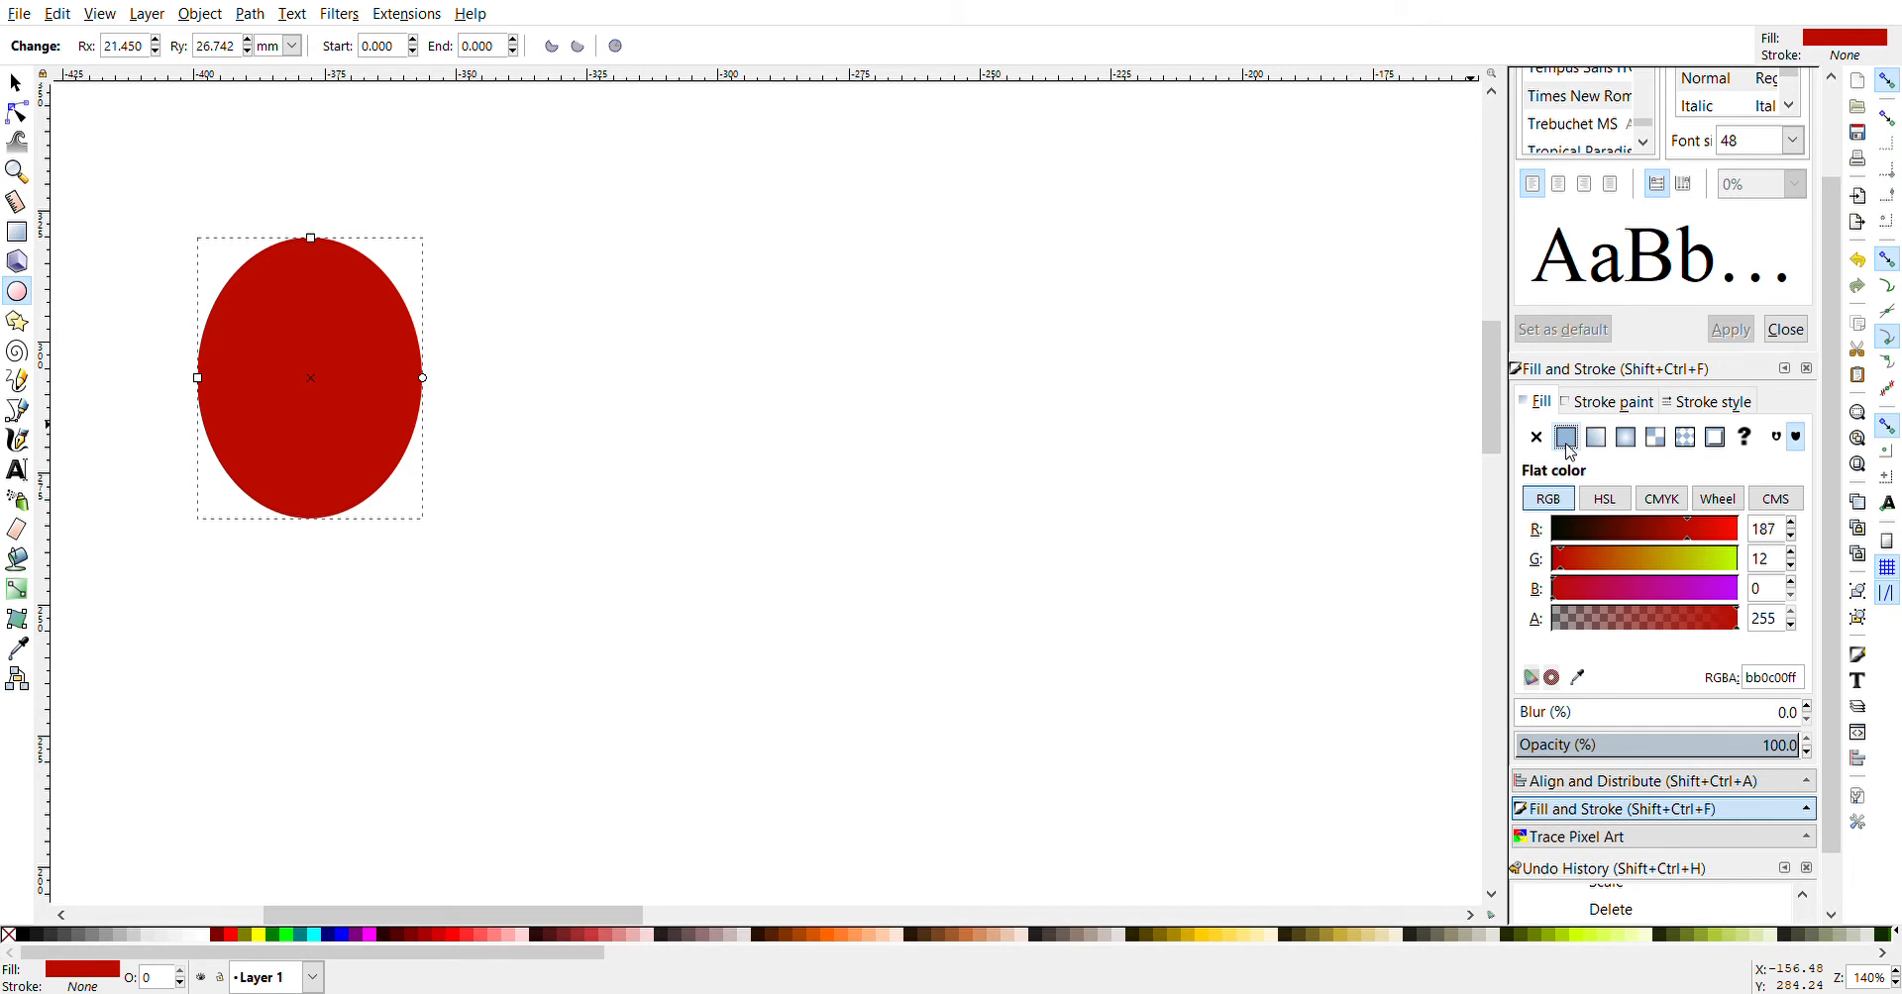
{"action": "left_click", "coordinate": [1723, 589]}
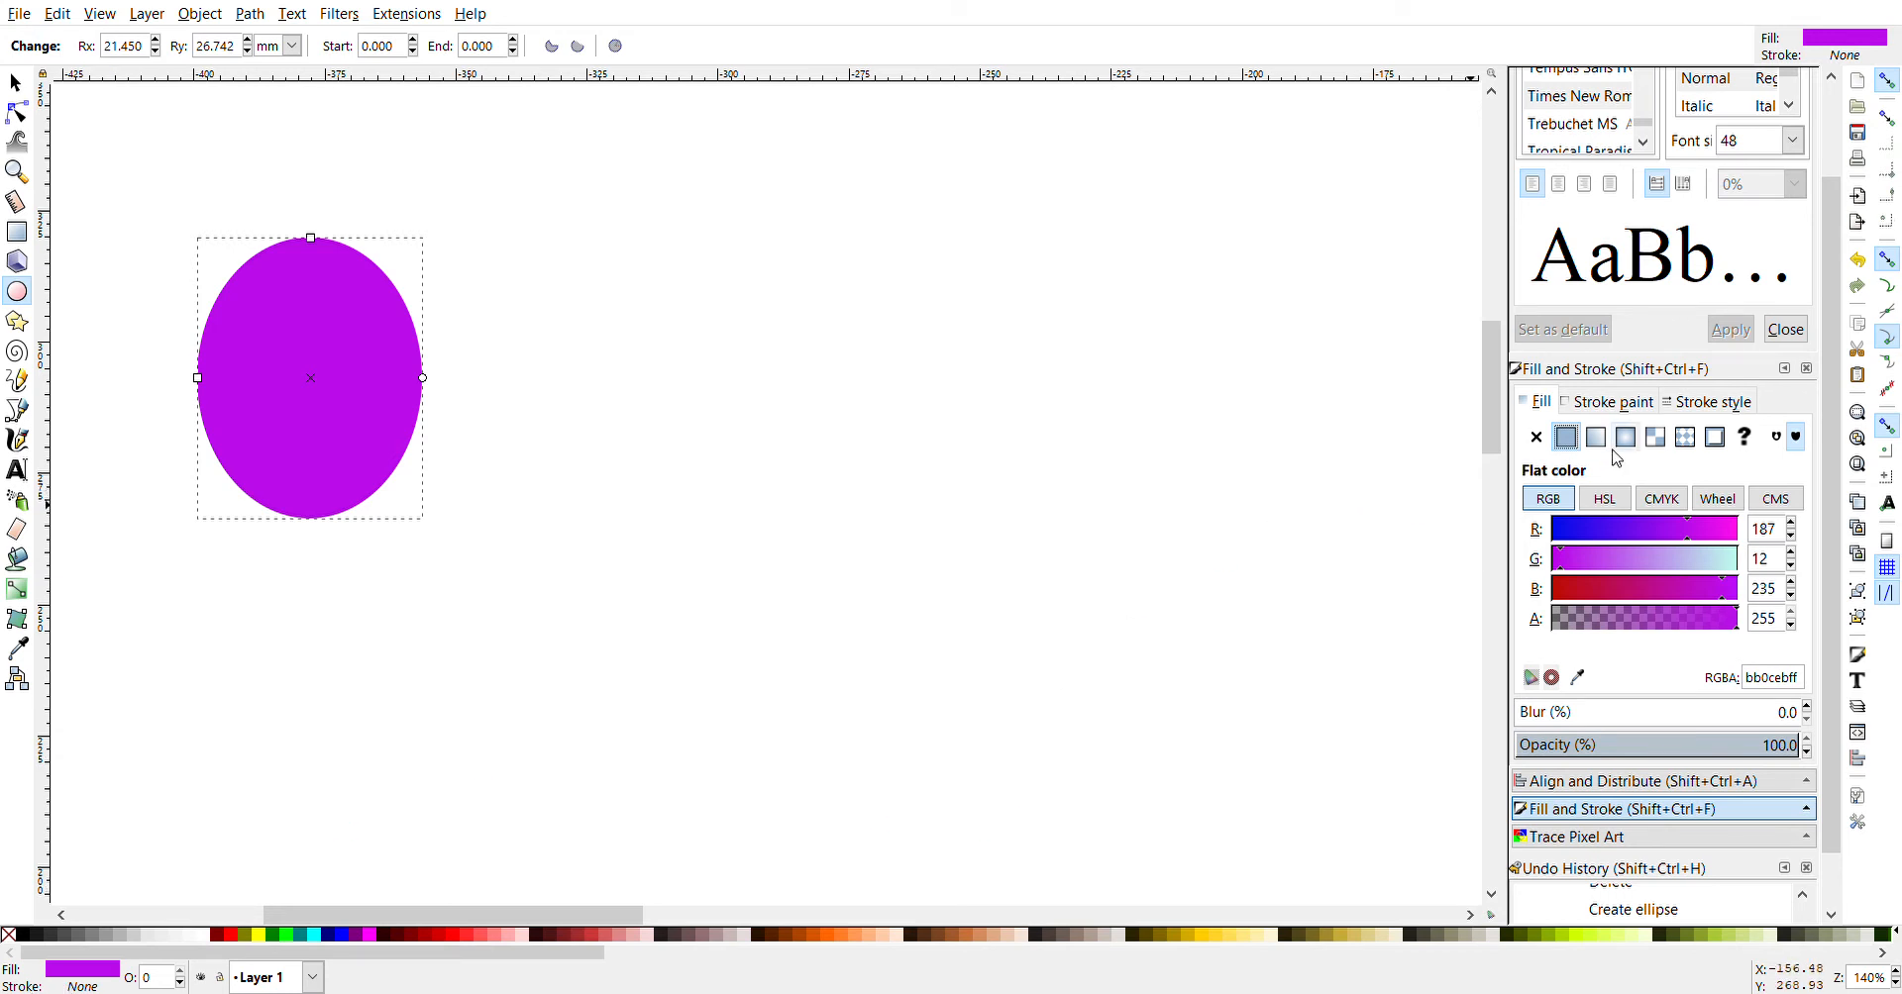
Give the ellipse a flat-colour stroke and adjust its blue value to 22 for a bright green
{"action": "left_click", "coordinate": [1602, 403]}
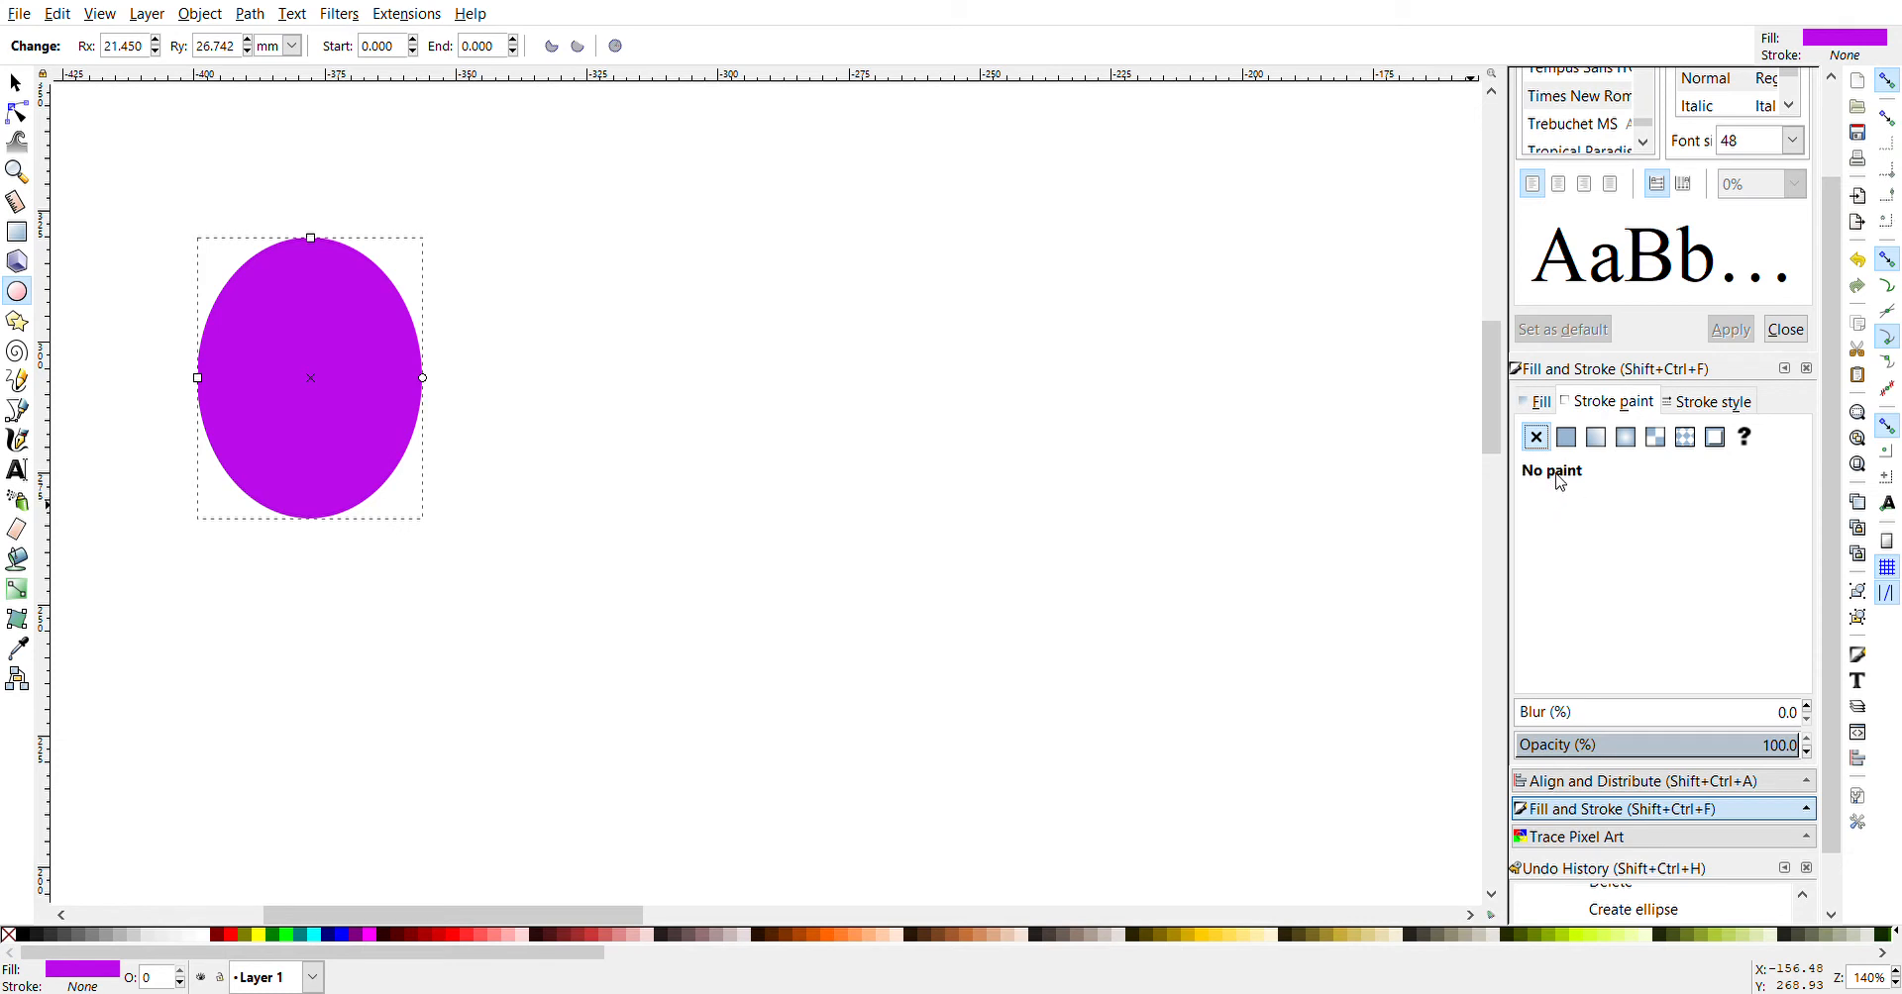
{"action": "left_click", "coordinate": [1572, 447]}
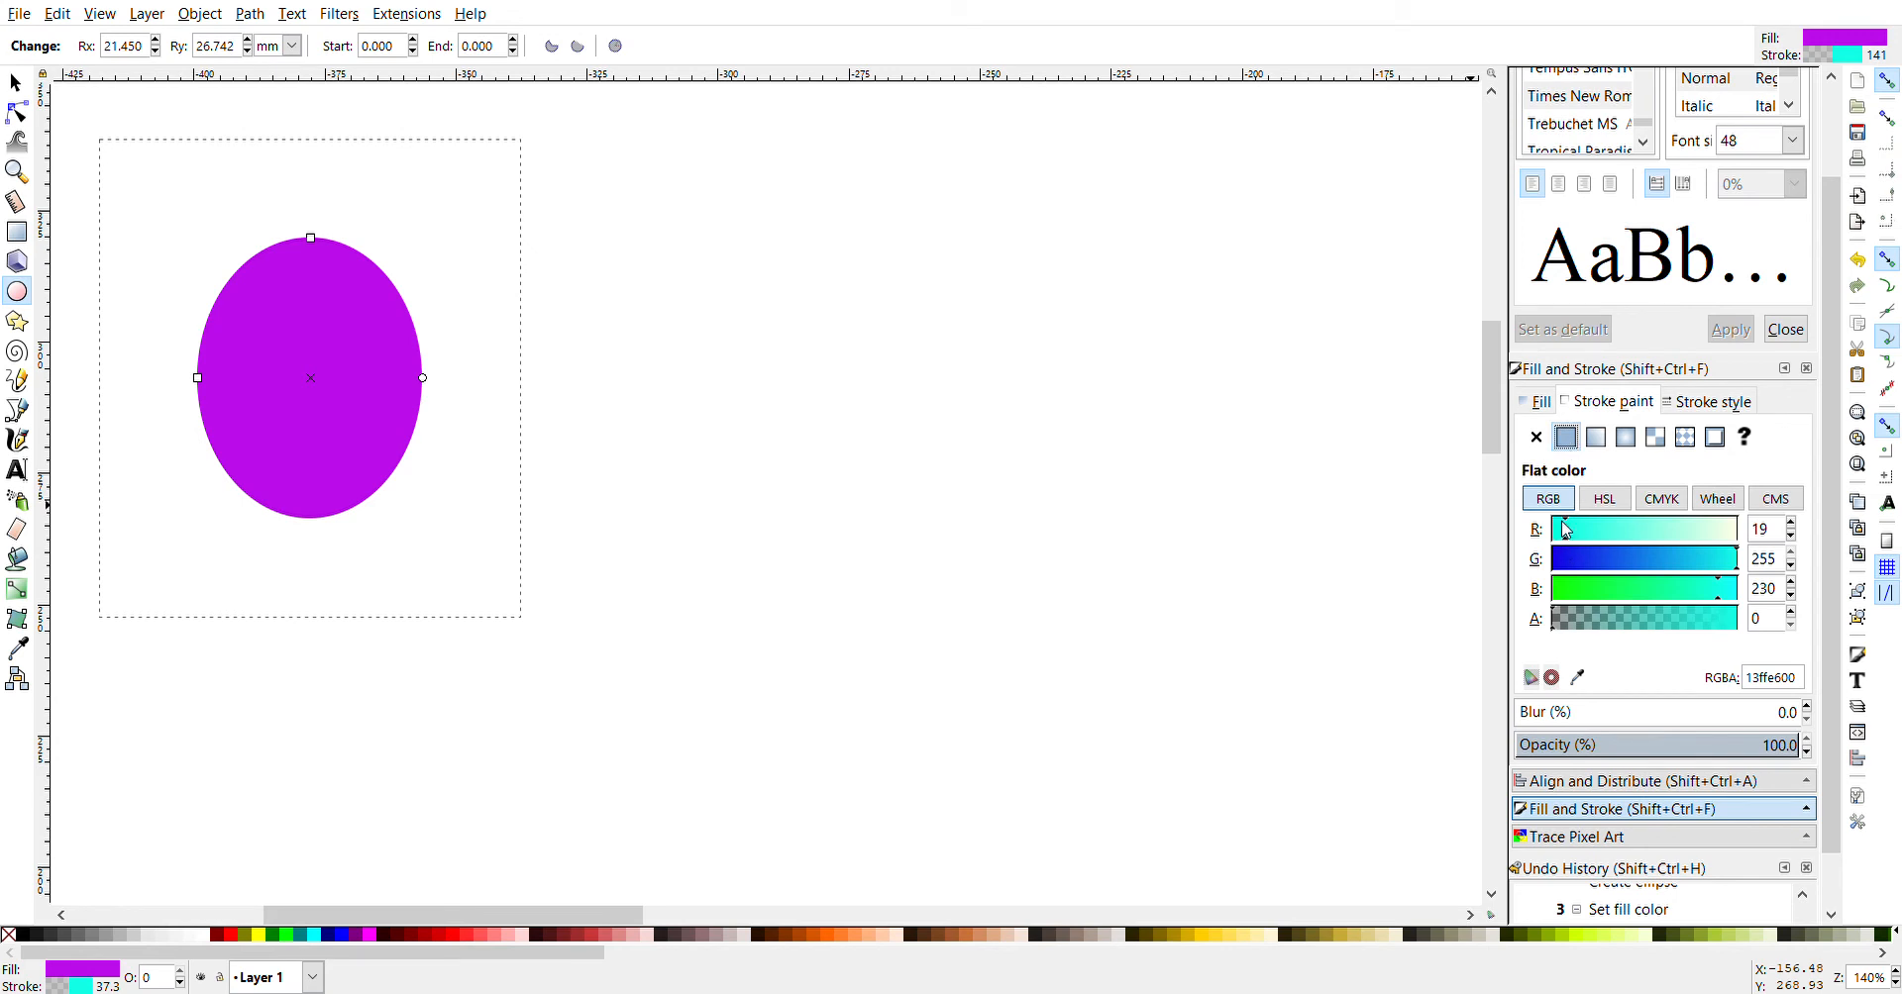
{"action": "left_click", "coordinate": [1571, 591]}
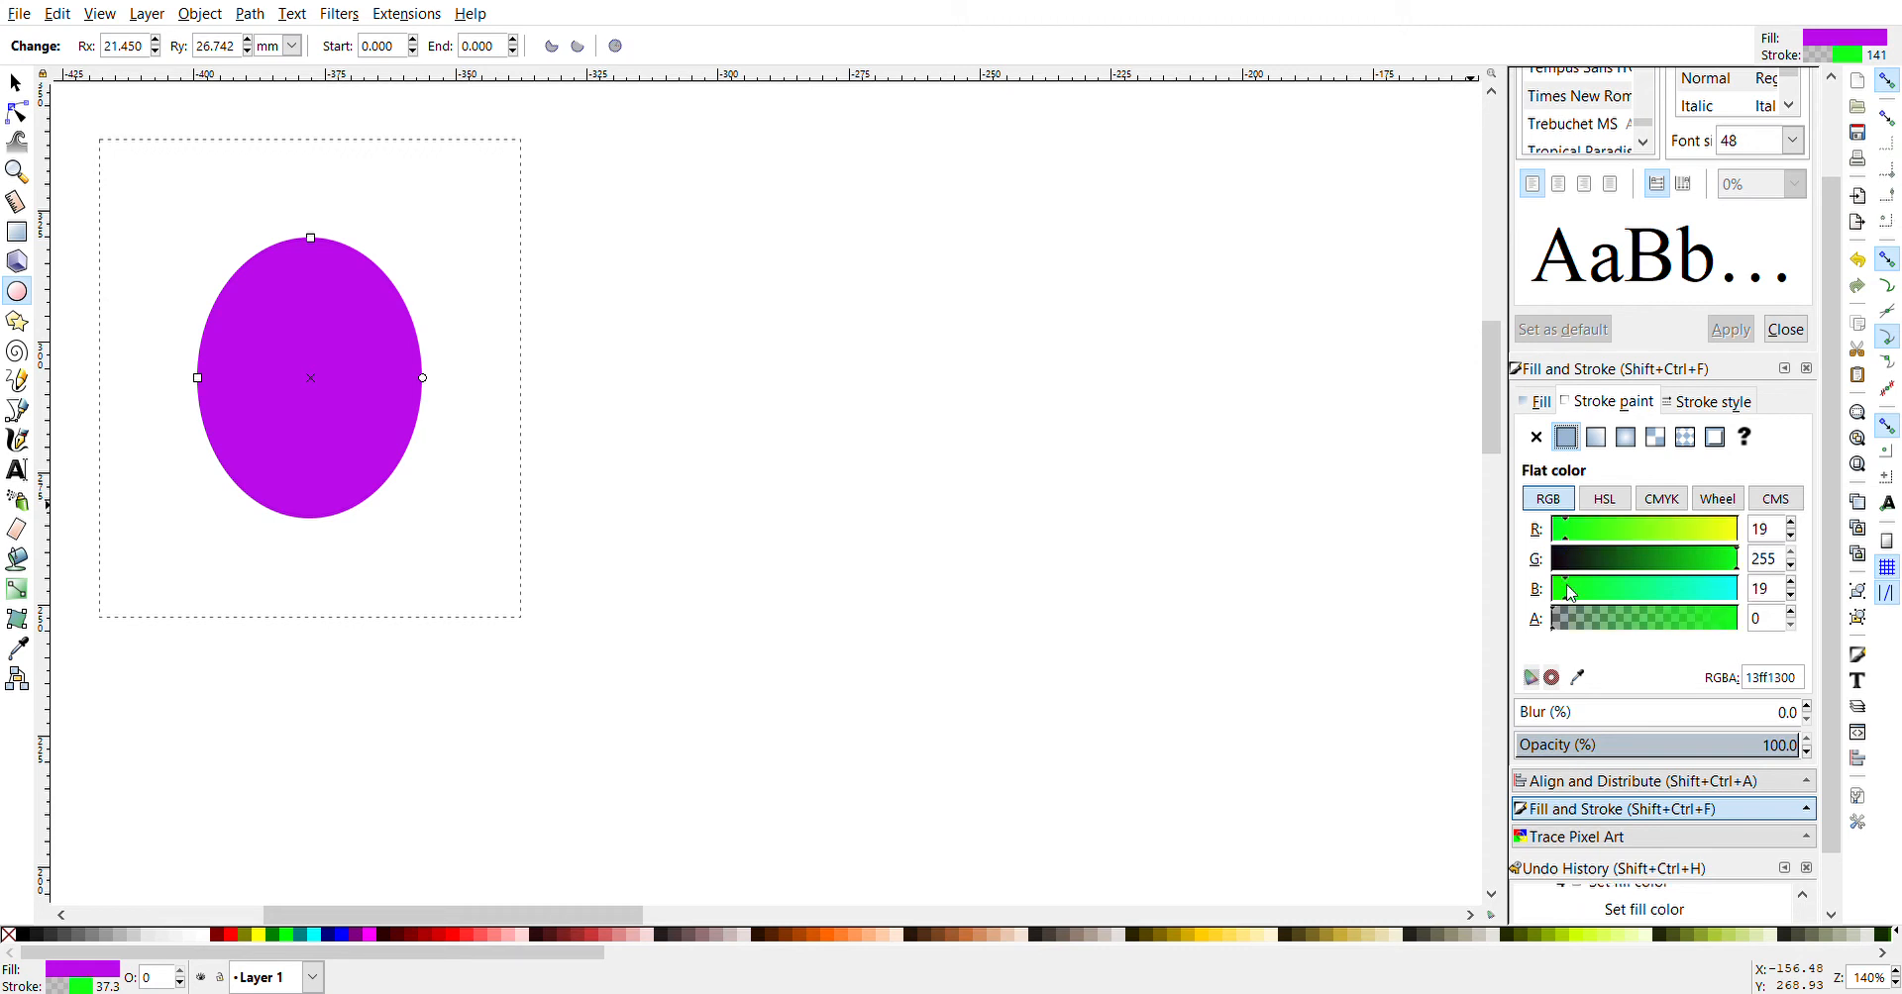
{"action": "left_click_drag", "start_coordinate": [1567, 584], "coordinate": [1568, 588]}
Make the ellipse's green stroke fully opaque by setting its alpha value to 255
{"action": "left_click", "coordinate": [1703, 402]}
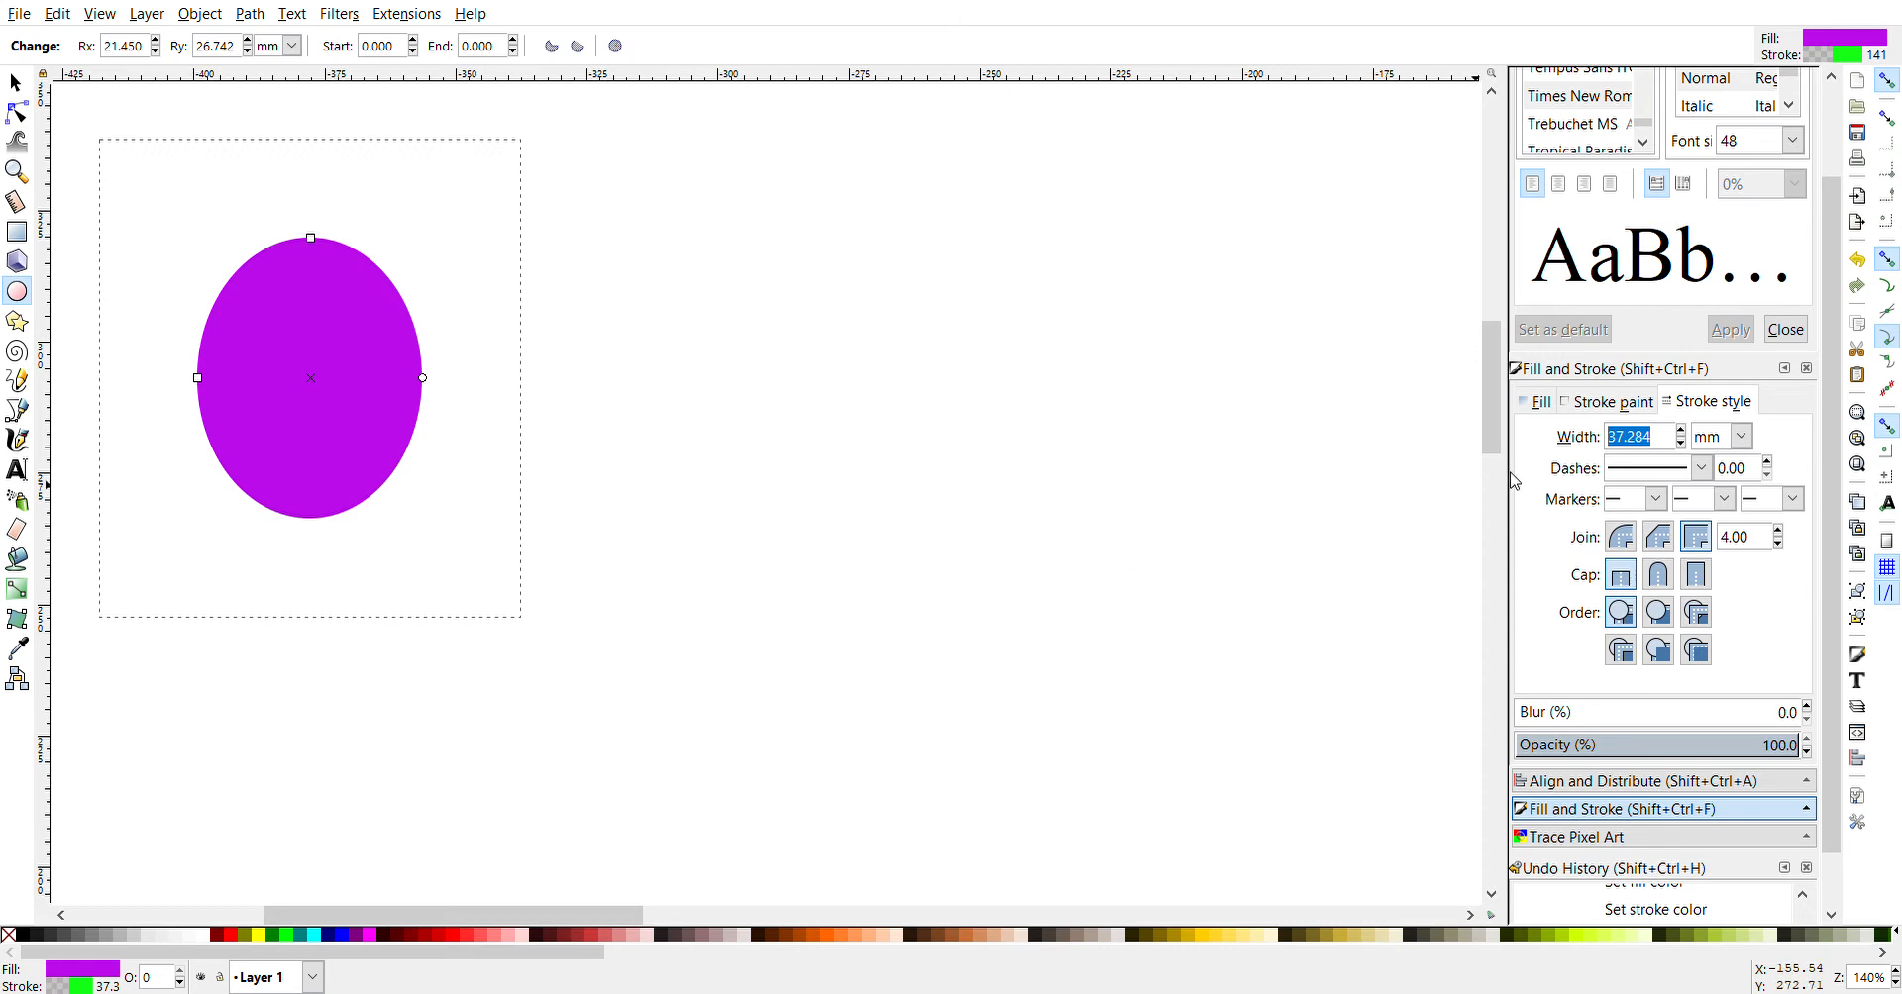
{"action": "left_click", "coordinate": [1599, 406]}
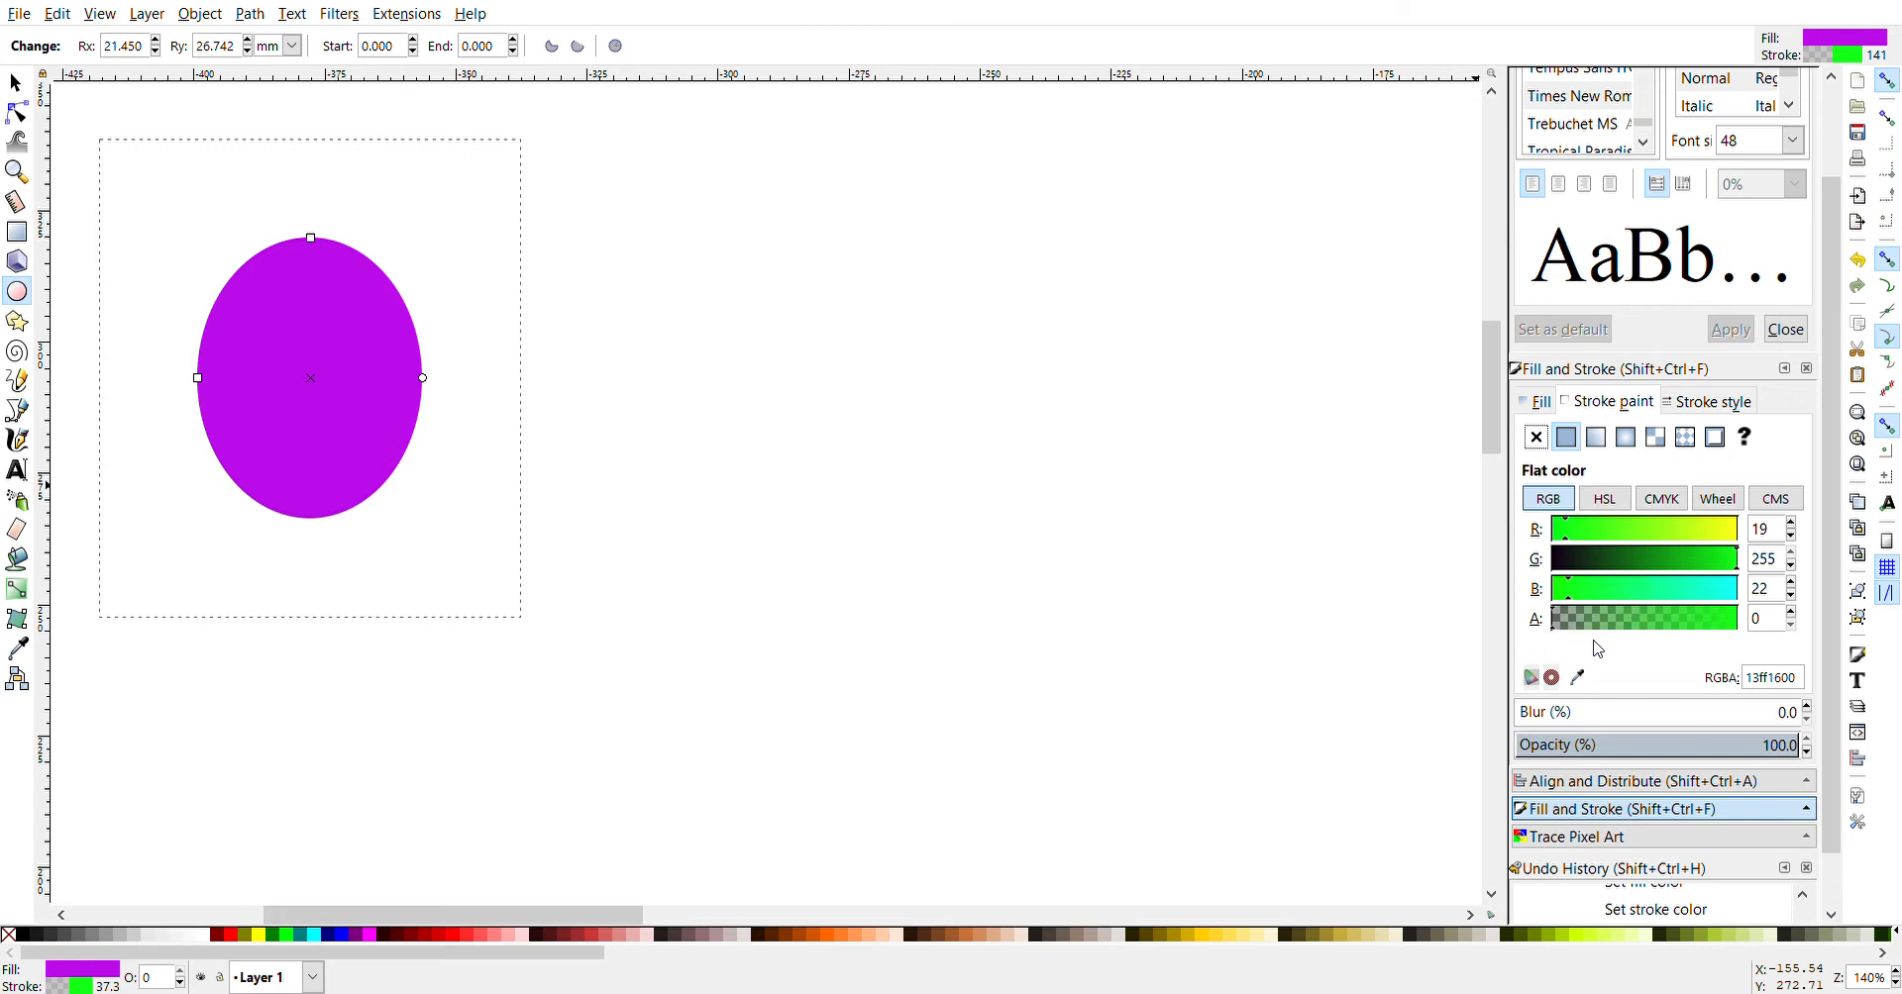
{"action": "left_click", "coordinate": [1784, 630]}
{"action": "key", "text": "BackSpace"}
{"action": "type", "text": "255"}
{"action": "key", "text": "Return"}
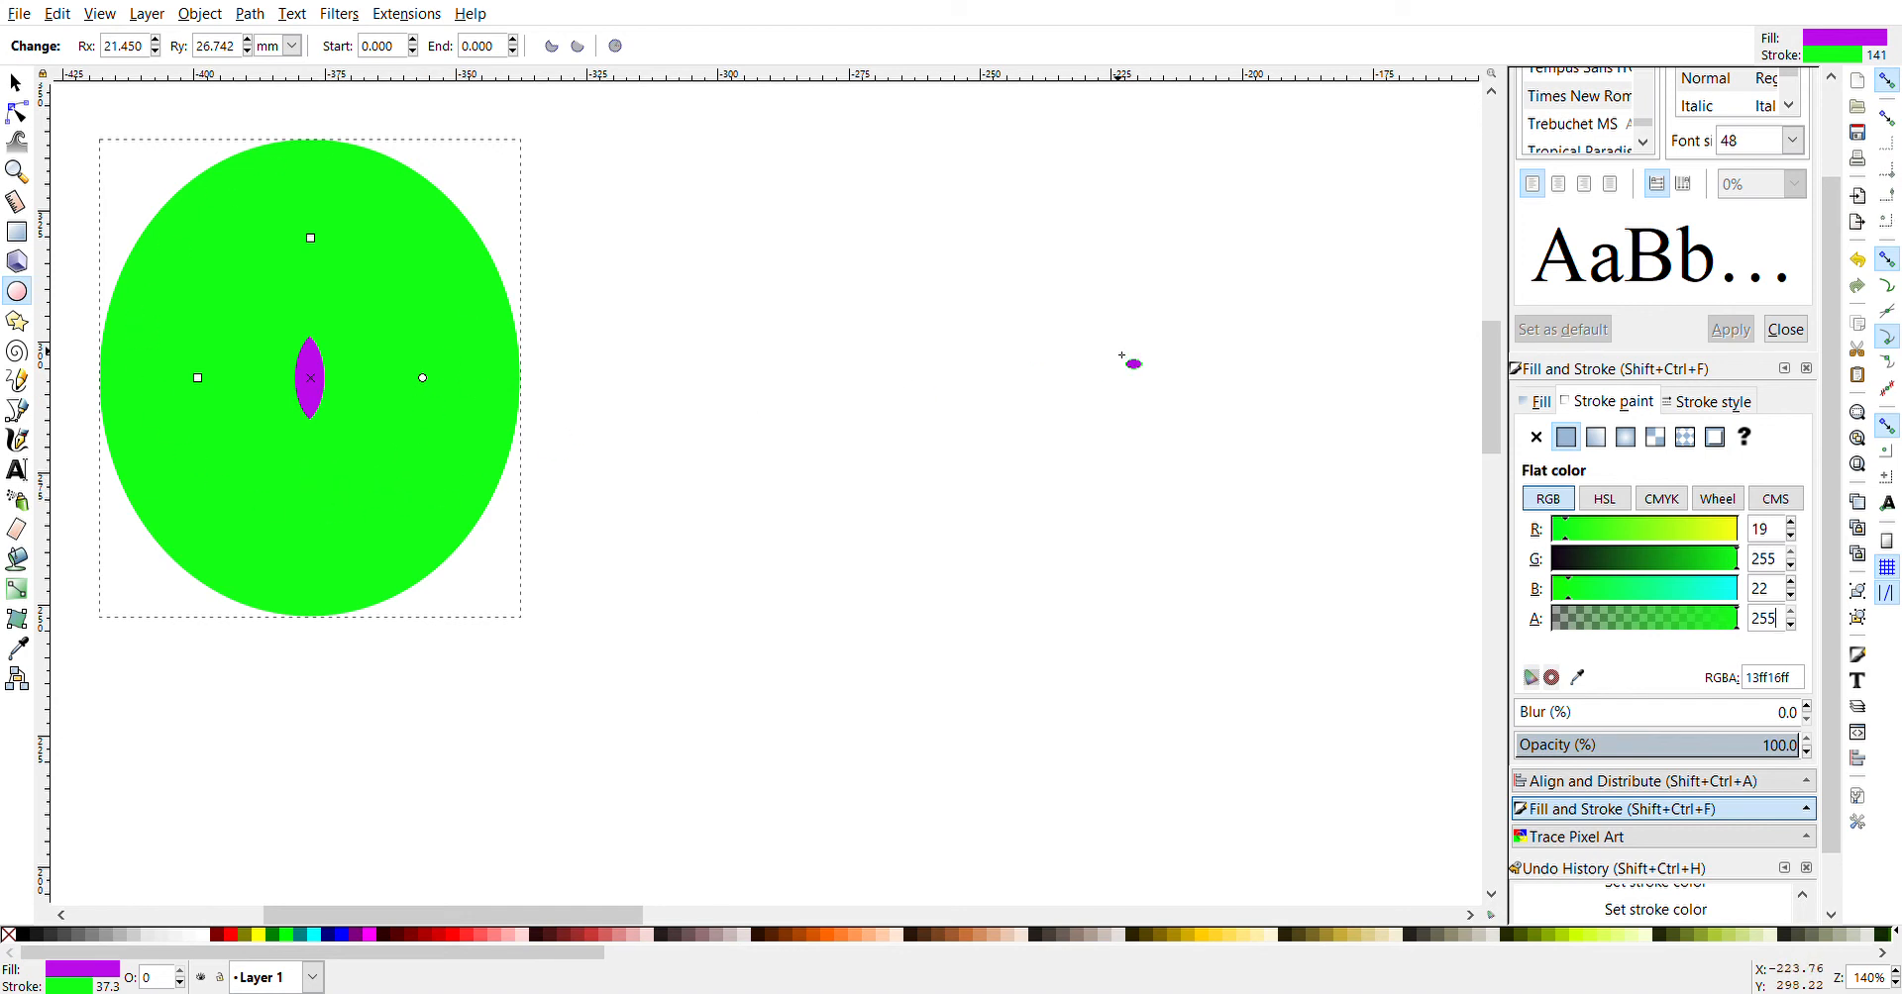
Set the ellipse's stroke width to 2 mm
{"action": "left_click", "coordinate": [1701, 403]}
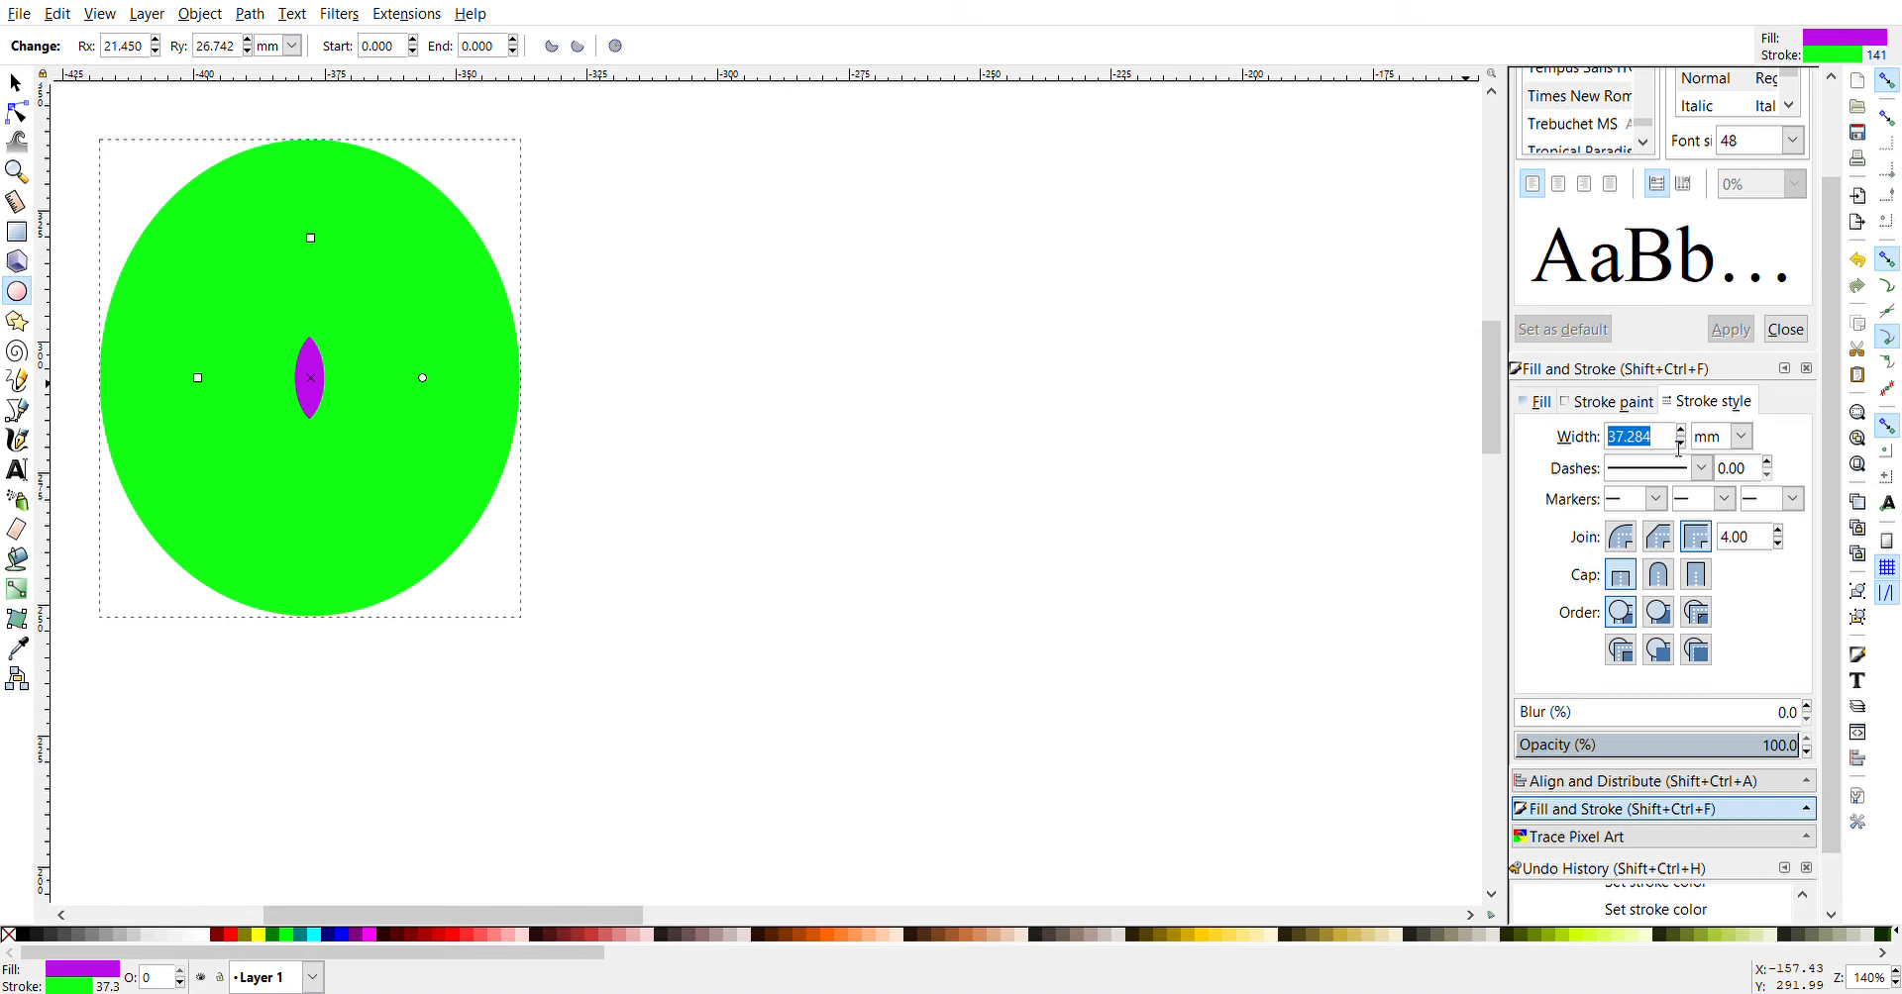
{"action": "type", "text": "2"}
{"action": "key", "text": "Return"}
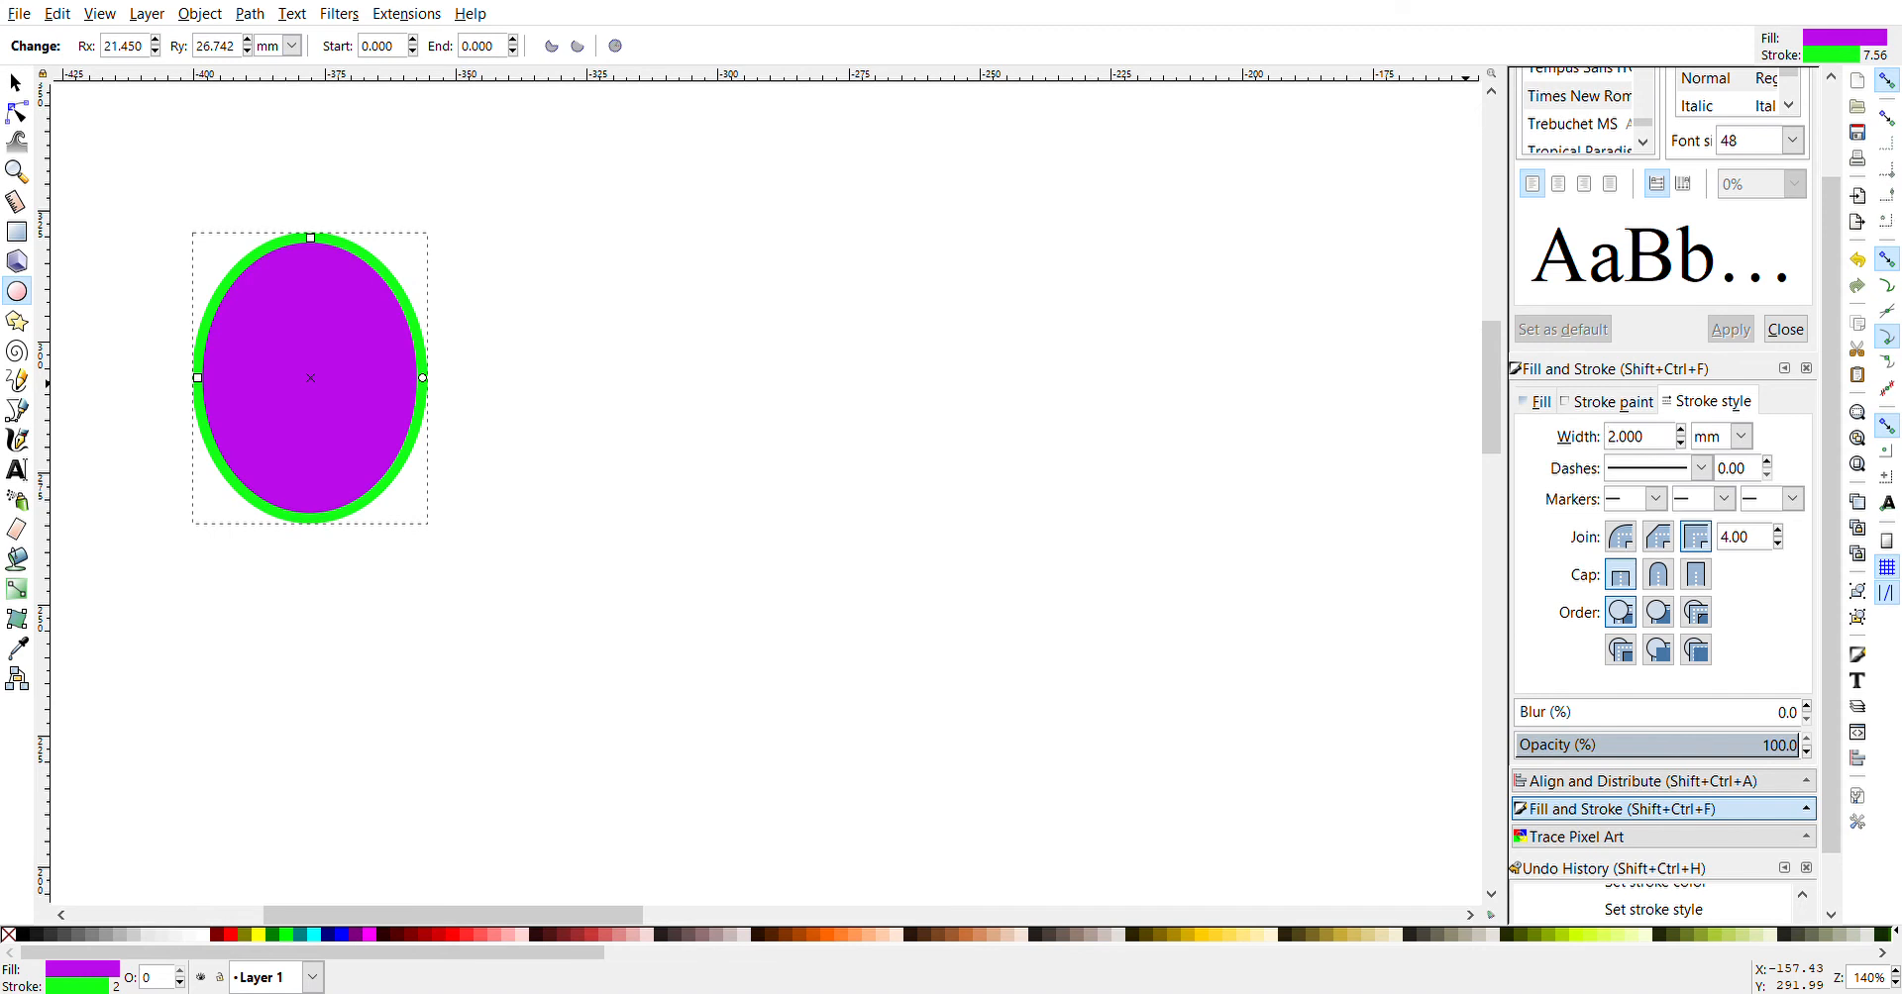
{"action": "mouse_move", "coordinate": [939, 449]}
{"action": "left_mouse_down"}
{"action": "mouse_move", "coordinate": [963, 431]}
{"action": "mouse_move", "coordinate": [916, 434]}
{"action": "left_mouse_up"}
Return to the fill settings and set the ellipse's overall opacity to 0%
{"action": "left_click", "coordinate": [1534, 403]}
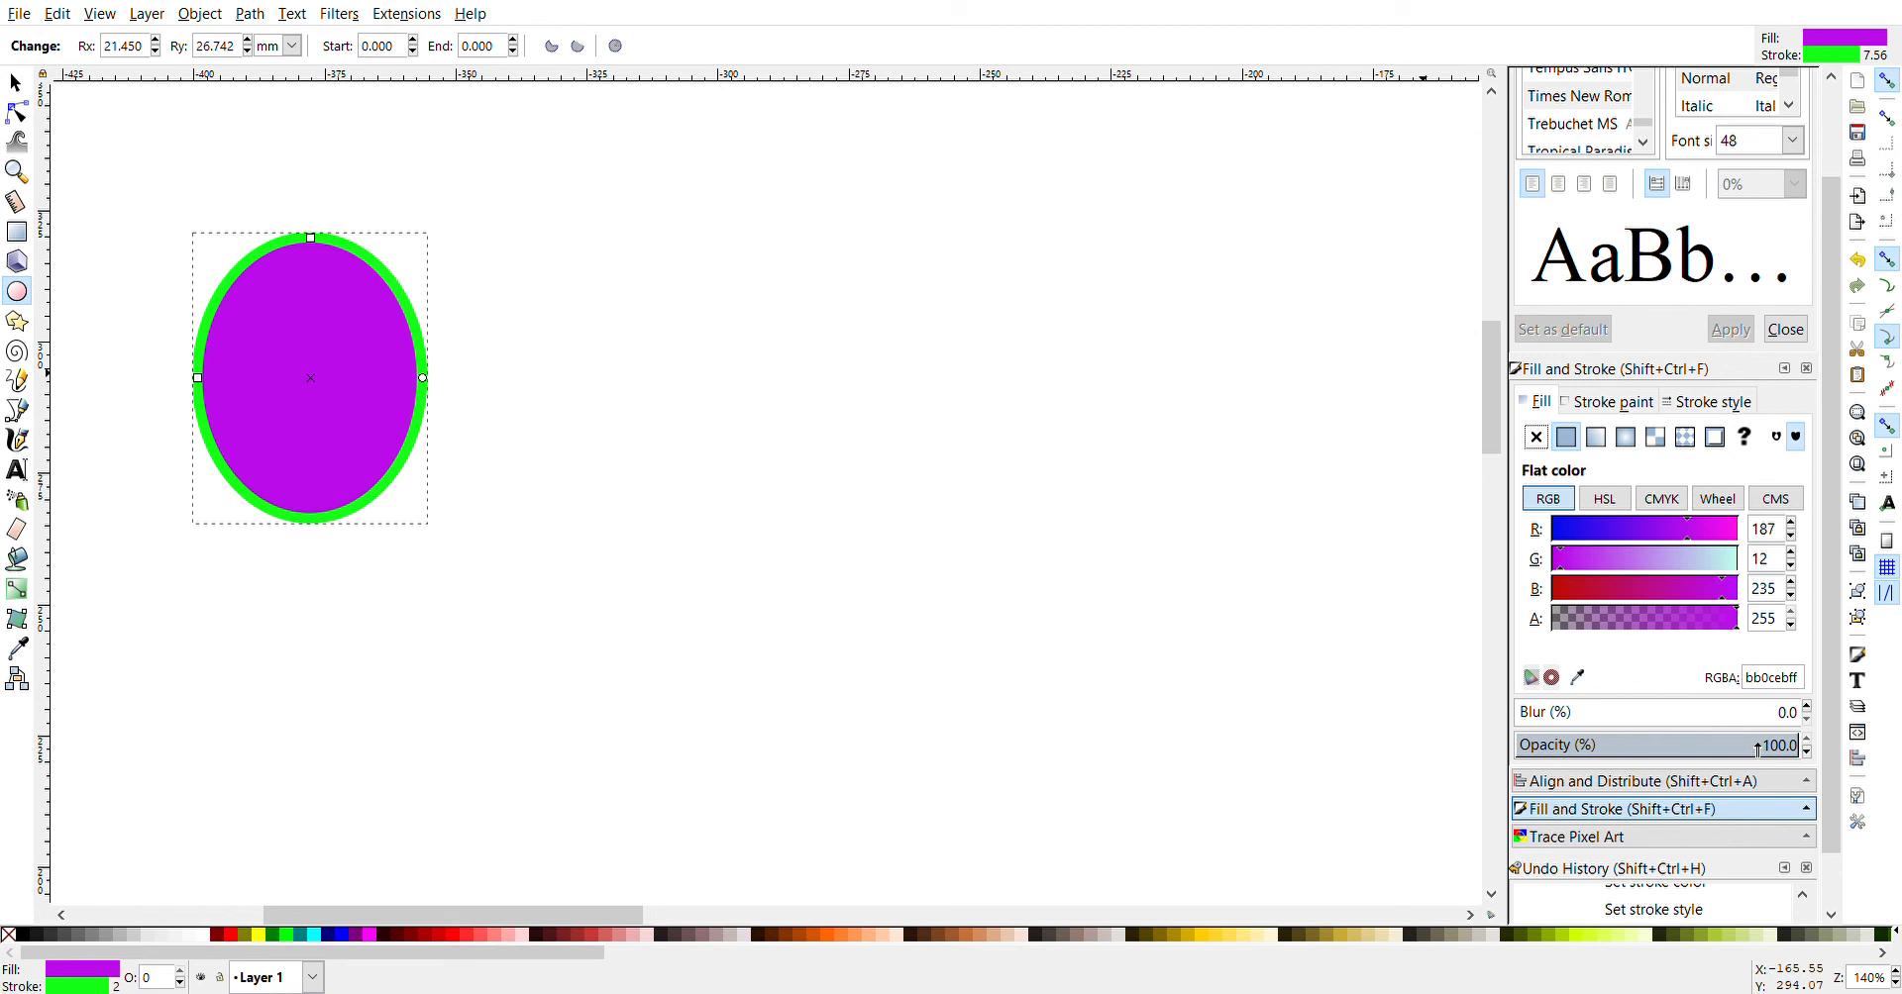
{"action": "left_click_drag", "start_coordinate": [1757, 750], "coordinate": [1822, 751]}
{"action": "left_click", "coordinate": [1797, 751]}
{"action": "key", "text": "BackSpace"}
{"action": "key", "text": "BackSpace"}
{"action": "key", "text": "BackSpace"}
{"action": "key", "text": "BackSpace"}
{"action": "key", "text": "BackSpace"}
{"action": "type", "text": "0"}
{"action": "key", "text": "Return"}
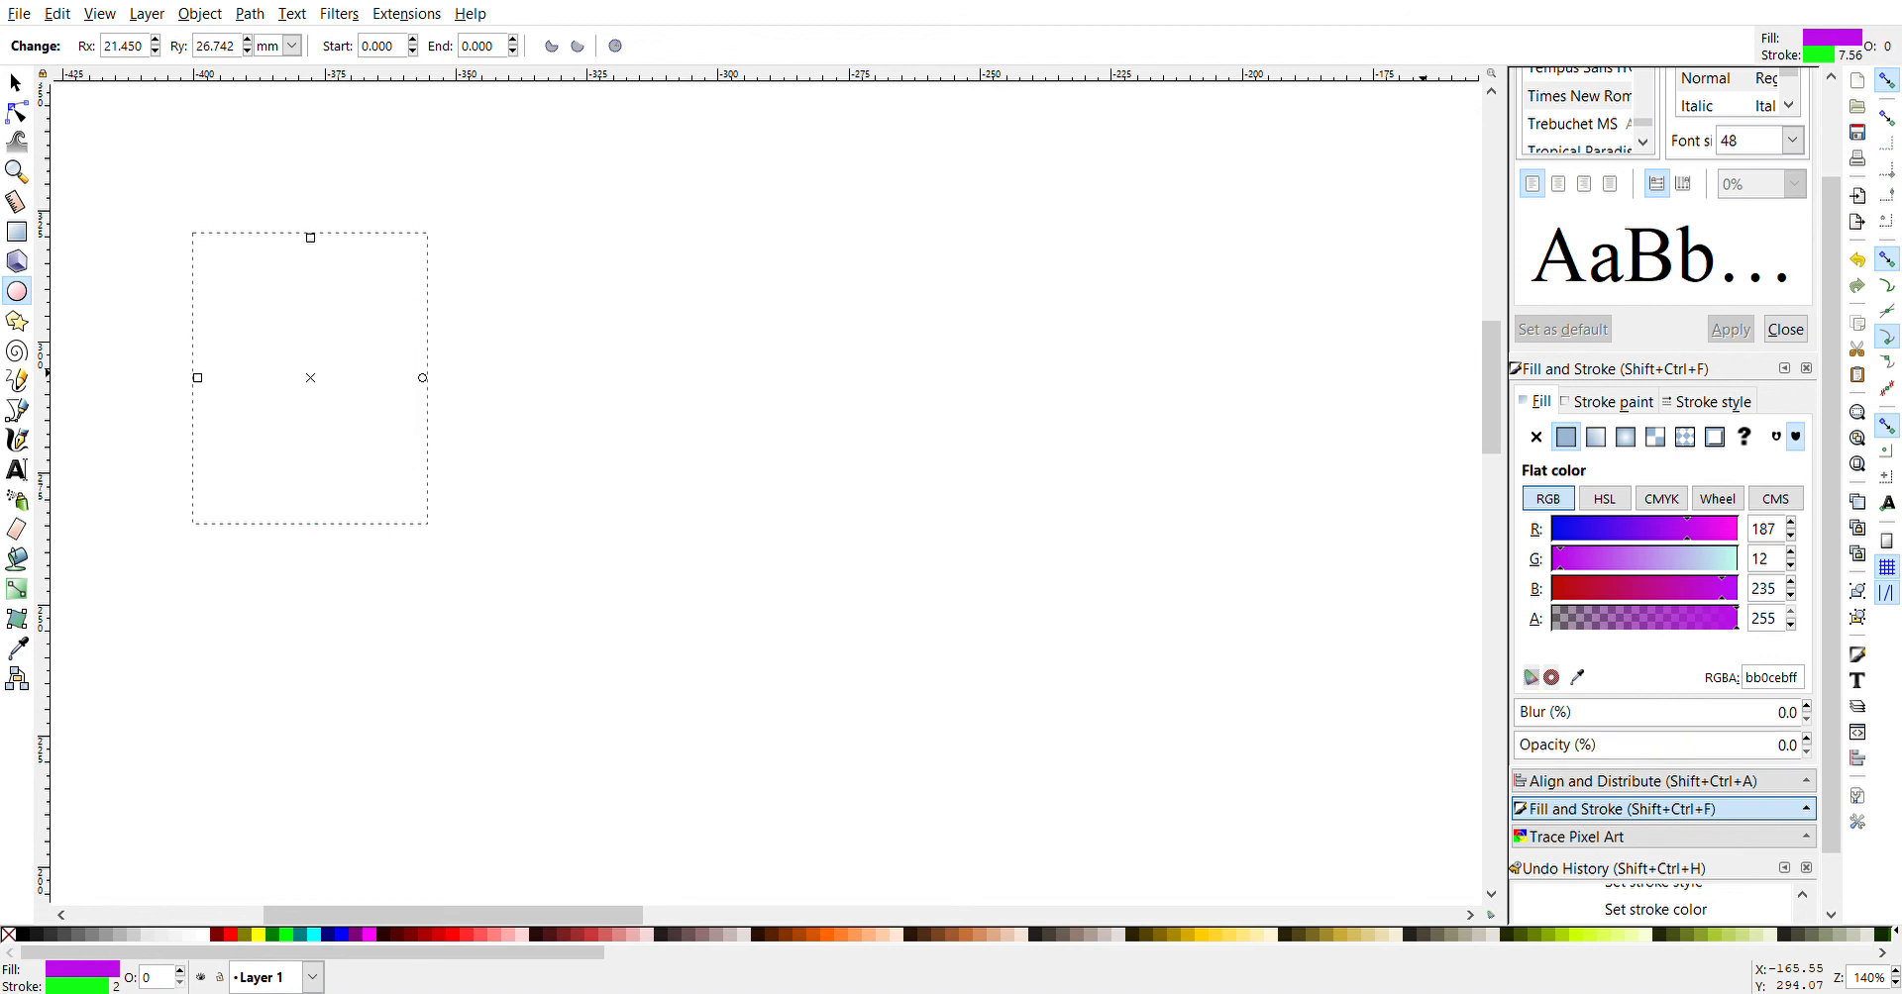
Set the ellipse's overall opacity to 30%
{"action": "left_click", "coordinate": [1803, 749]}
{"action": "key", "text": "BackSpace"}
{"action": "key", "text": "BackSpace"}
{"action": "type", "text": "30"}
{"action": "key", "text": "Return"}
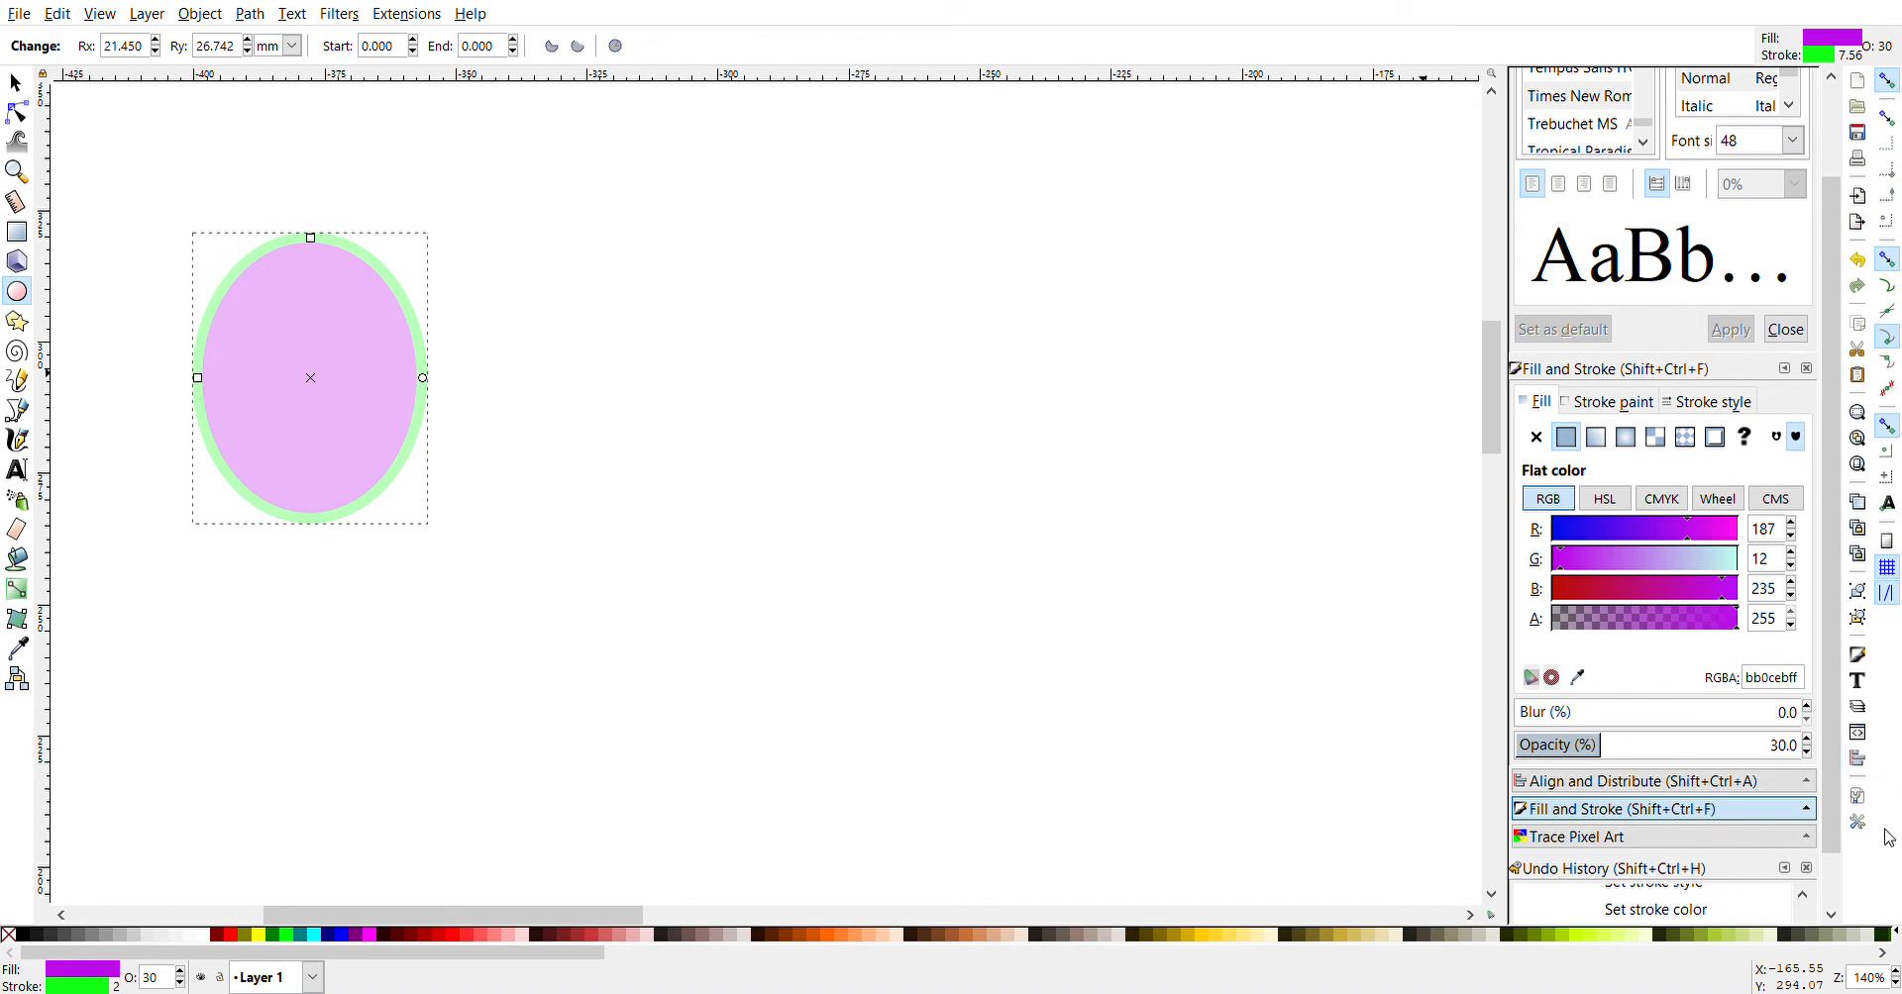
Raise the ellipse's overall opacity in increments up to 100%
{"action": "left_click", "coordinate": [1808, 743]}
{"action": "left_click", "coordinate": [1807, 743]}
{"action": "left_click", "coordinate": [1808, 743]}
{"action": "left_click", "coordinate": [1808, 743]}
{"action": "left_click", "coordinate": [1808, 743]}
{"action": "left_click", "coordinate": [1808, 742]}
{"action": "left_click", "coordinate": [1808, 743]}
{"action": "left_click", "coordinate": [1807, 743]}
{"action": "left_click", "coordinate": [1808, 743]}
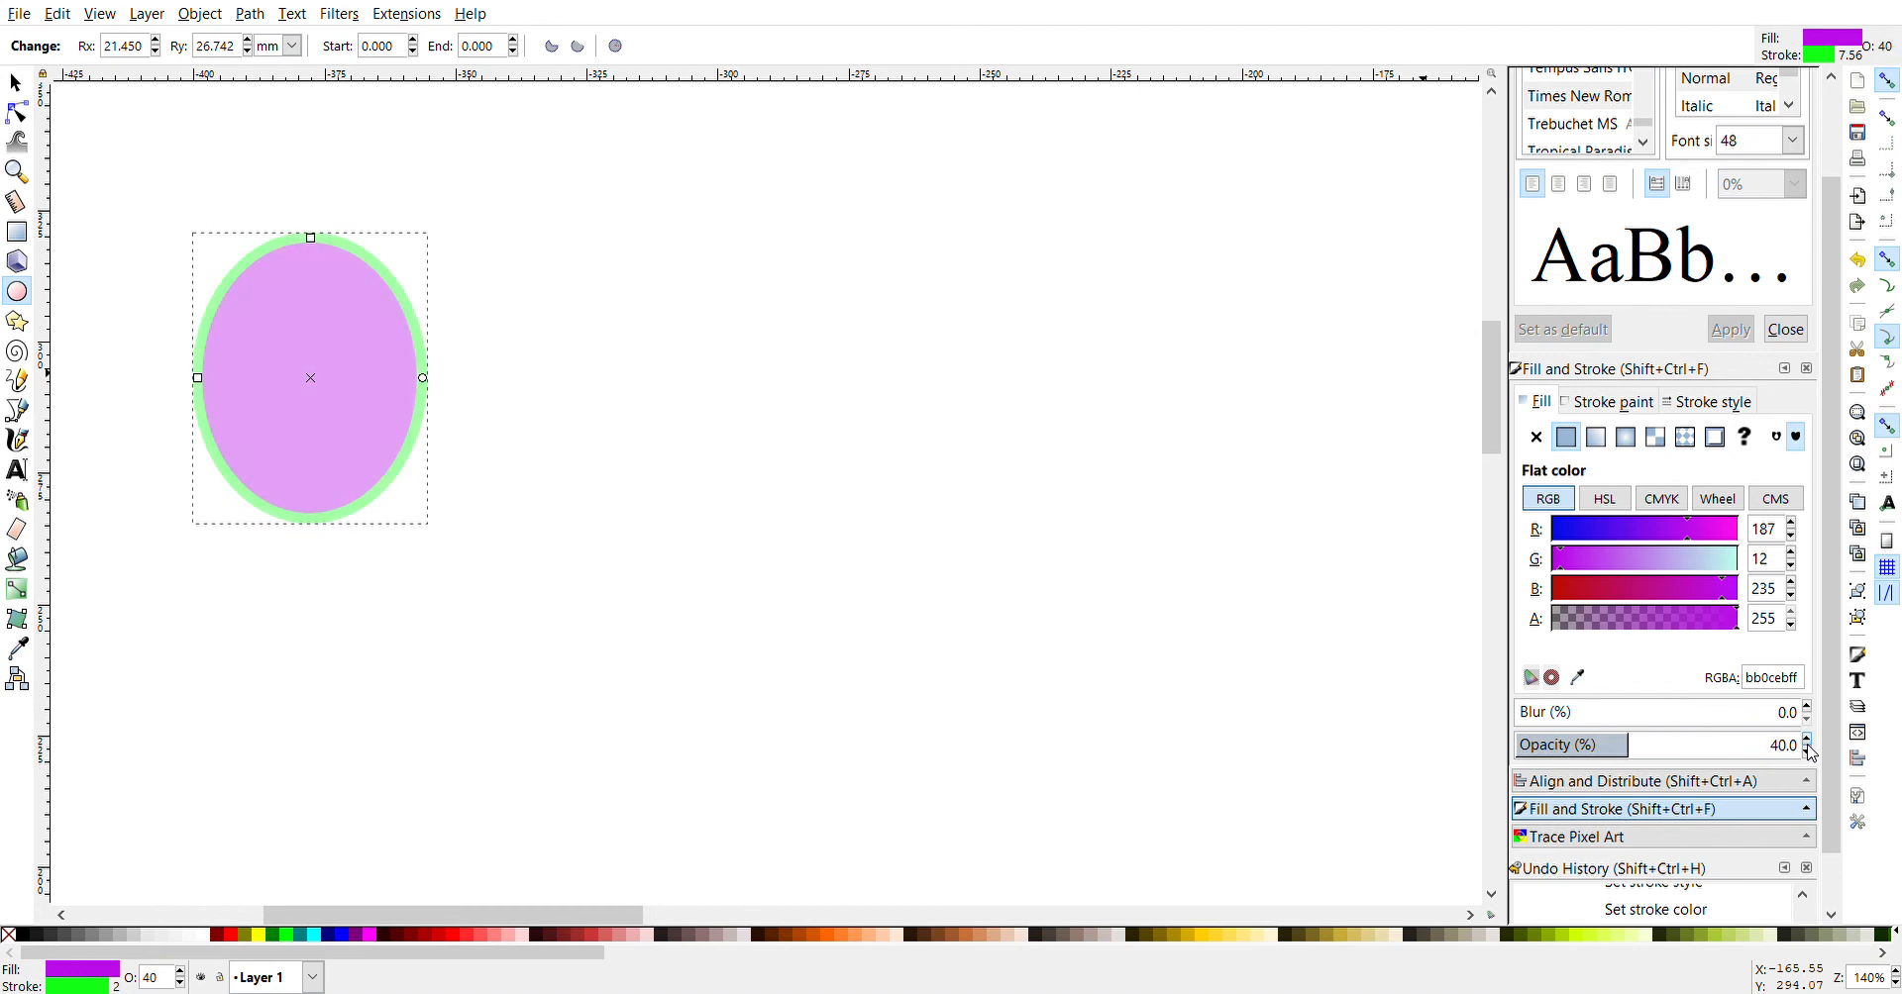
{"action": "left_click", "coordinate": [1807, 743]}
{"action": "left_click", "coordinate": [1808, 743]}
{"action": "left_click", "coordinate": [1807, 743]}
{"action": "left_click", "coordinate": [1807, 743]}
{"action": "left_click", "coordinate": [1808, 743]}
{"action": "left_click", "coordinate": [1808, 743]}
{"action": "left_click_drag", "start_coordinate": [1808, 743], "coordinate": [1807, 743]}
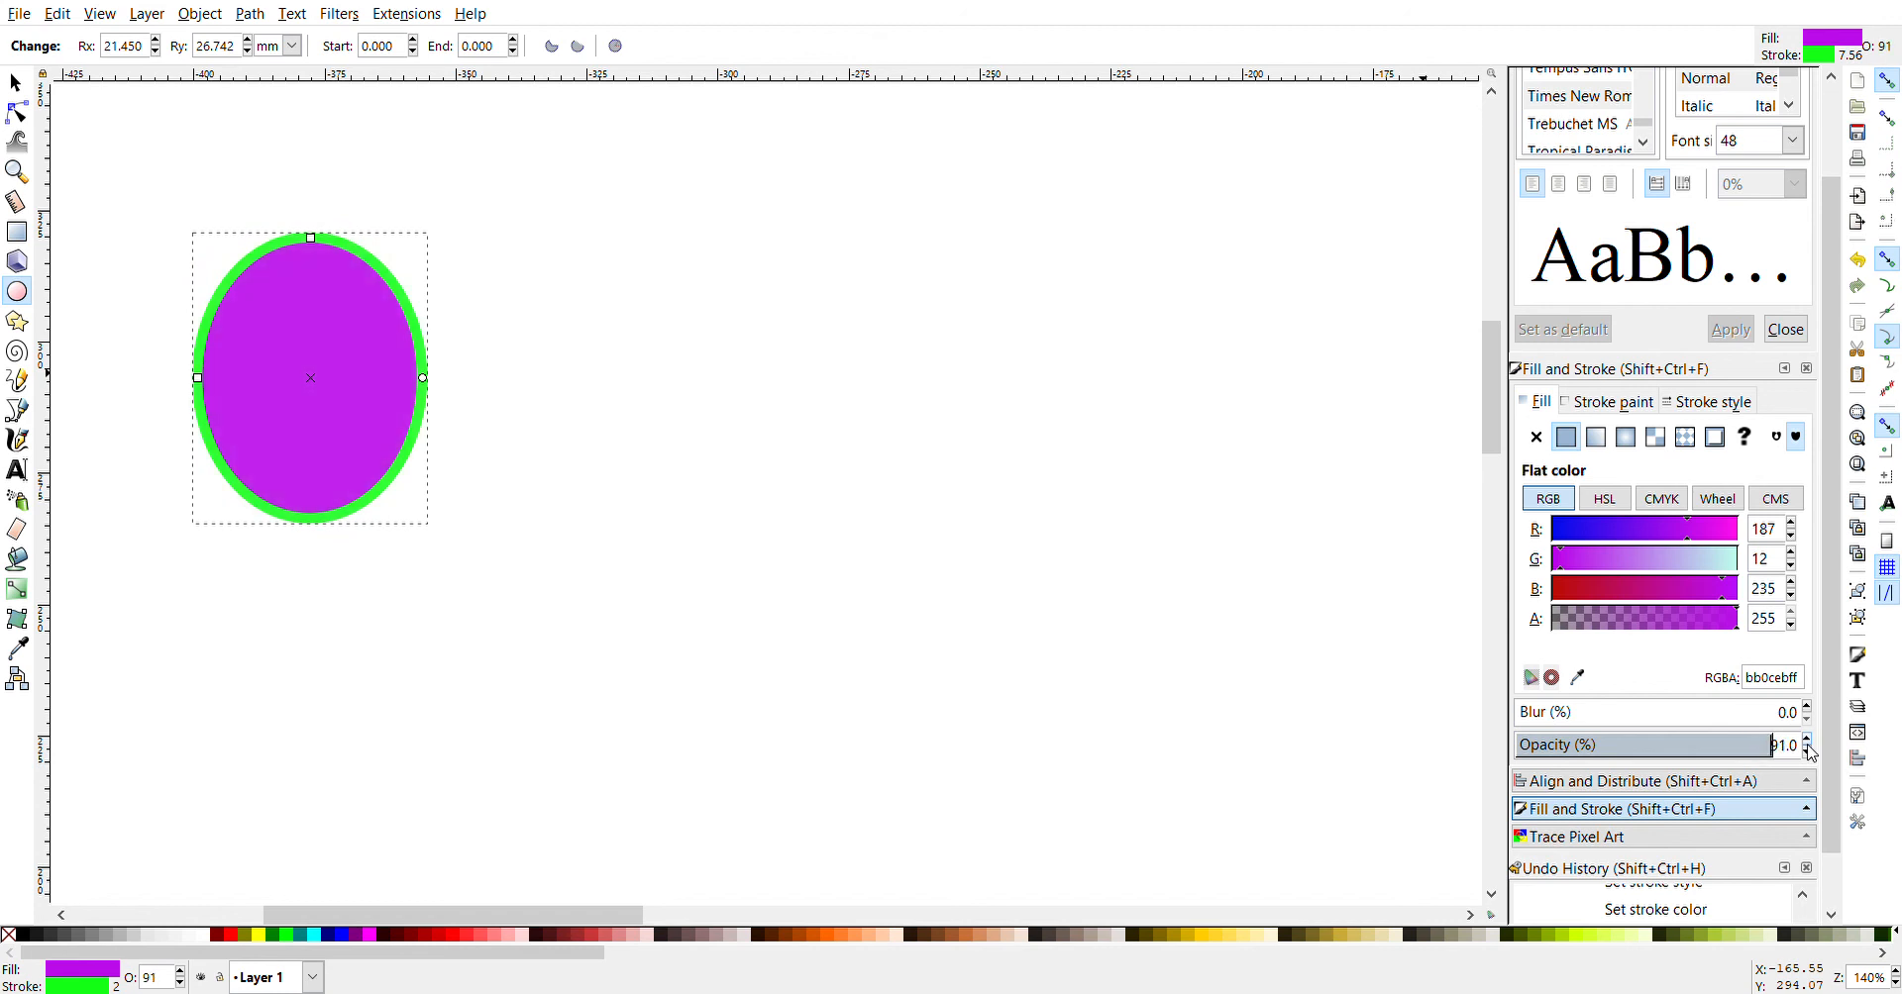
{"action": "left_click_drag", "start_coordinate": [1808, 745], "coordinate": [1808, 745]}
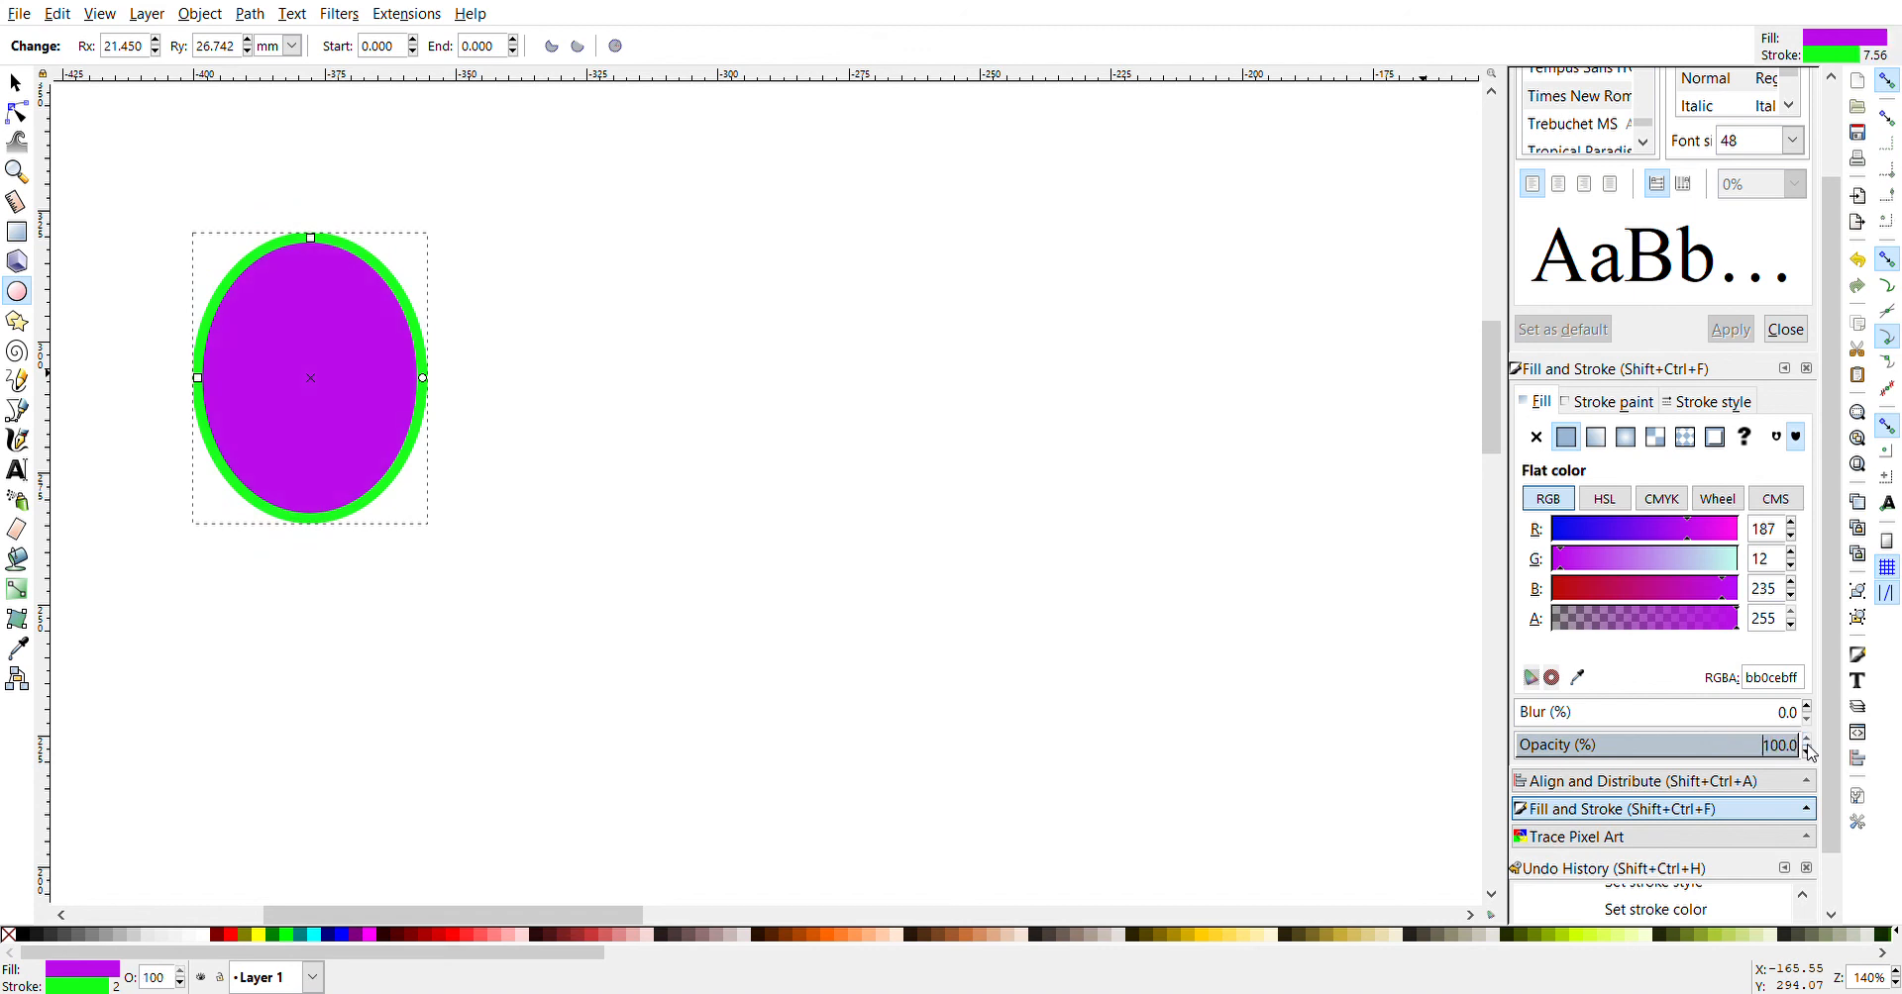